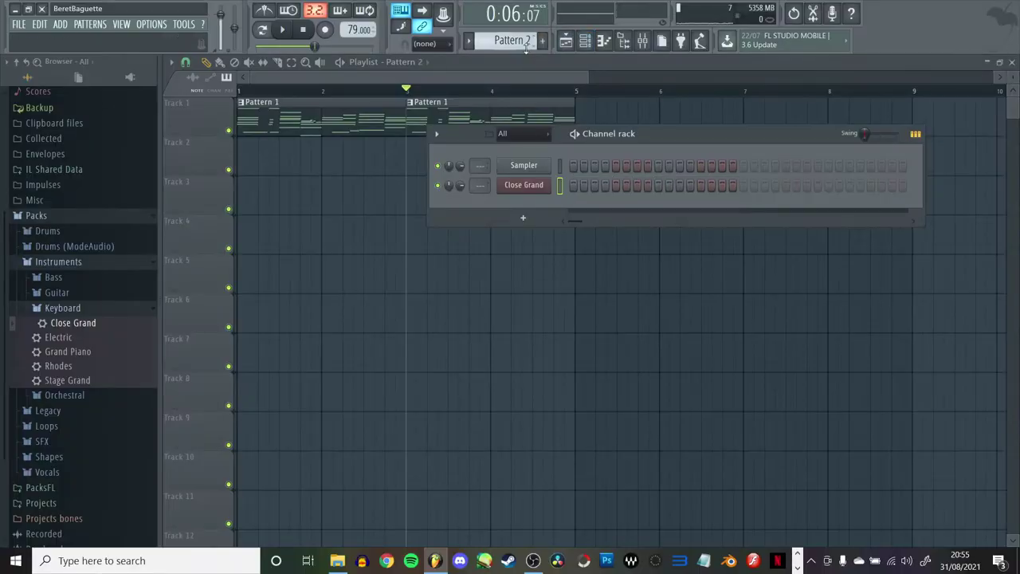
Delay the F#5, F5 and C5 notes of the dvs saxophone melody within bar 2 and play it back.
left_click(380, 270)
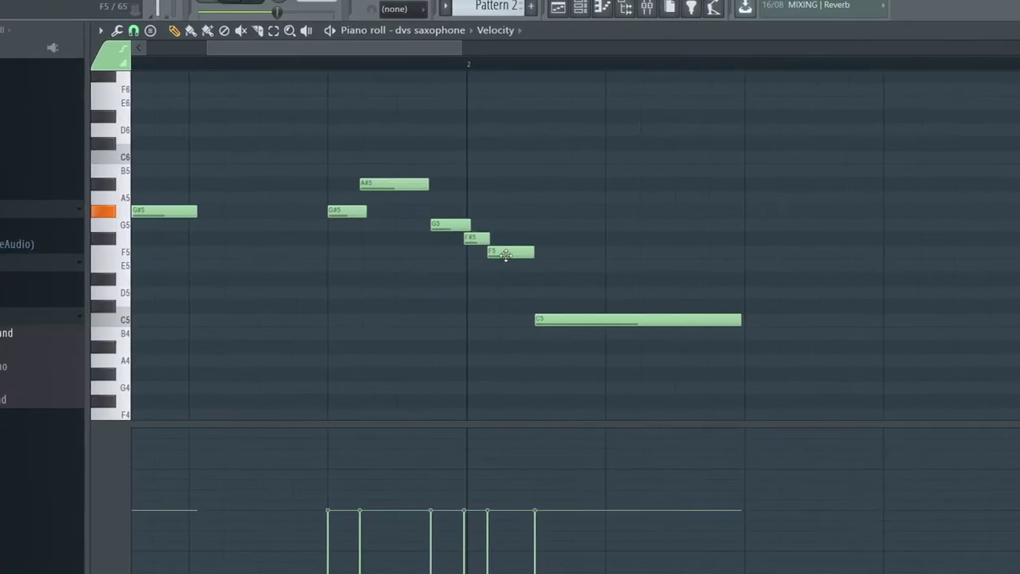
left_click_drag(502, 251, 556, 252)
key("space")
left_click_drag(482, 237, 534, 236)
left_click_drag(598, 319, 645, 319)
left_click_drag(589, 257, 584, 257)
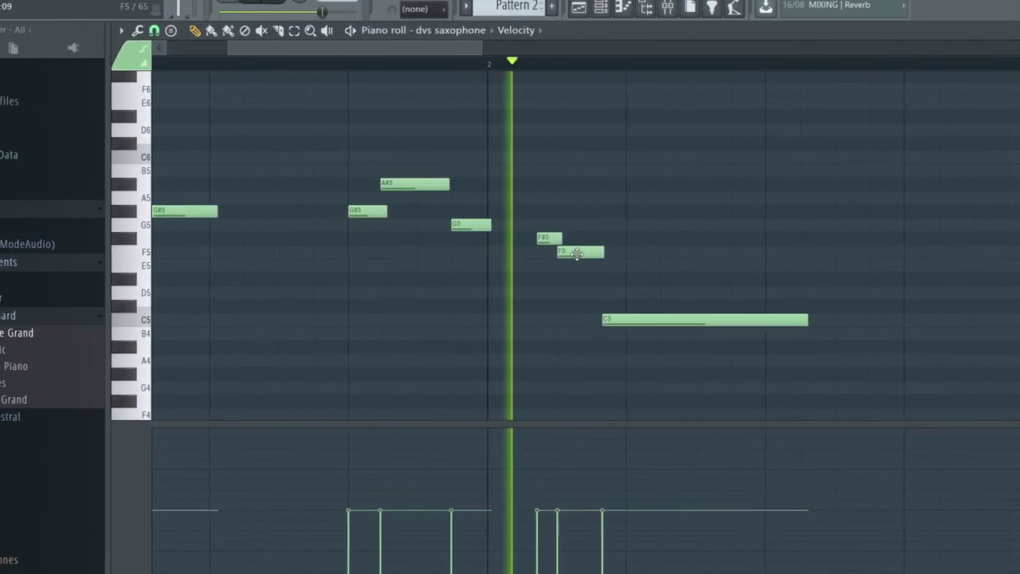
key("space")
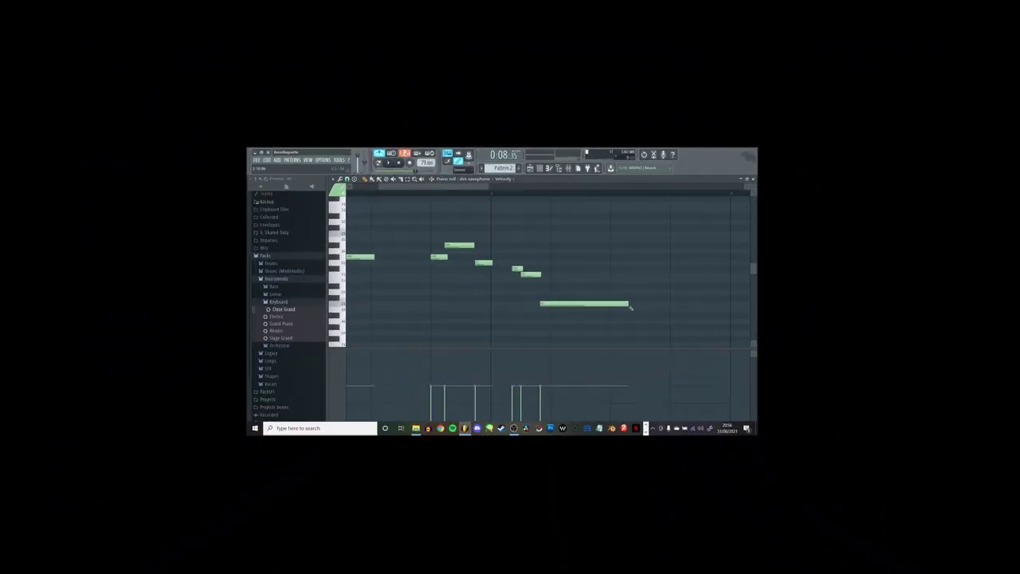
key("space")
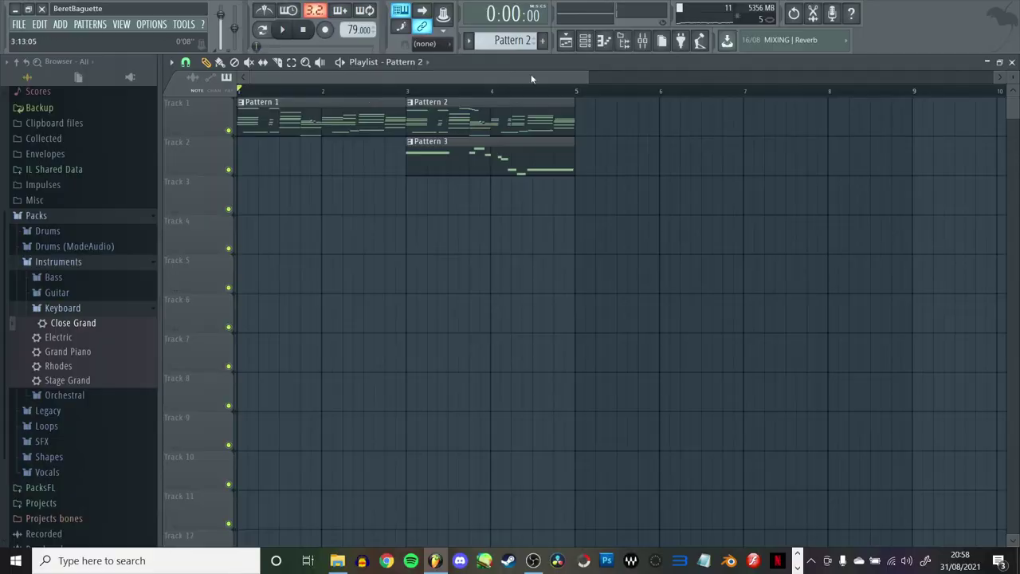
Bring up the mixer and raise an upper-frequency band in the Close Grand's Fruity parametric EQ 2.
left_click(587, 43)
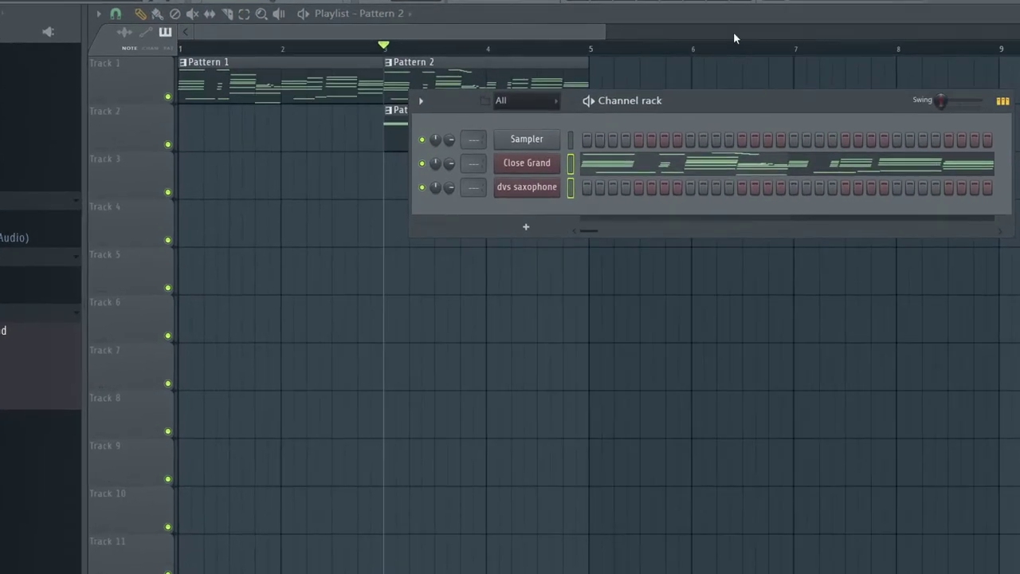
key("F9")
right_click(133, 106)
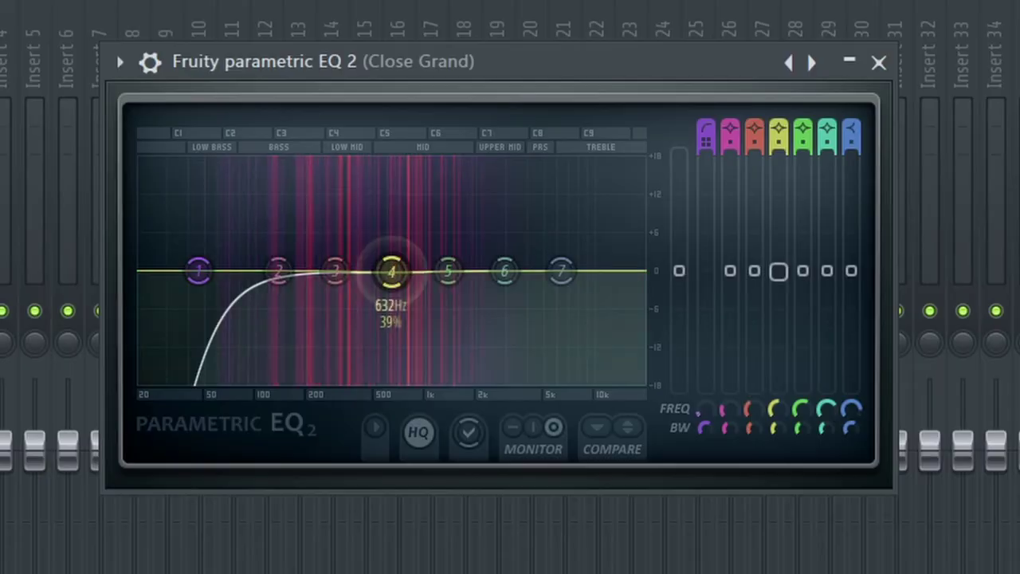
left_click_drag(528, 256, 529, 221)
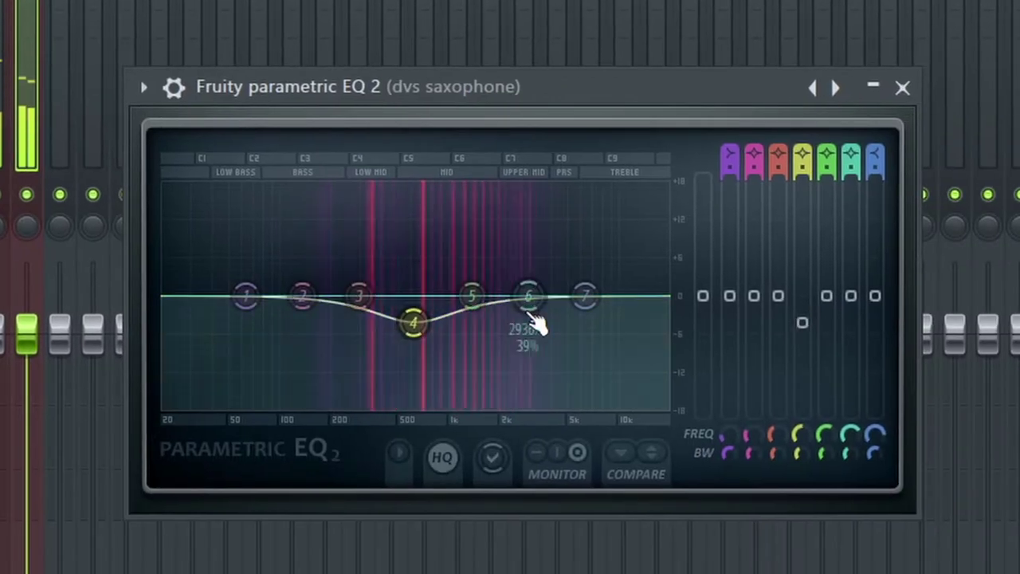
Boost band 6 in the dvs saxophone's Fruity parametric EQ 2 and adjust its Fruity delay 2.
left_click_drag(534, 302, 554, 257)
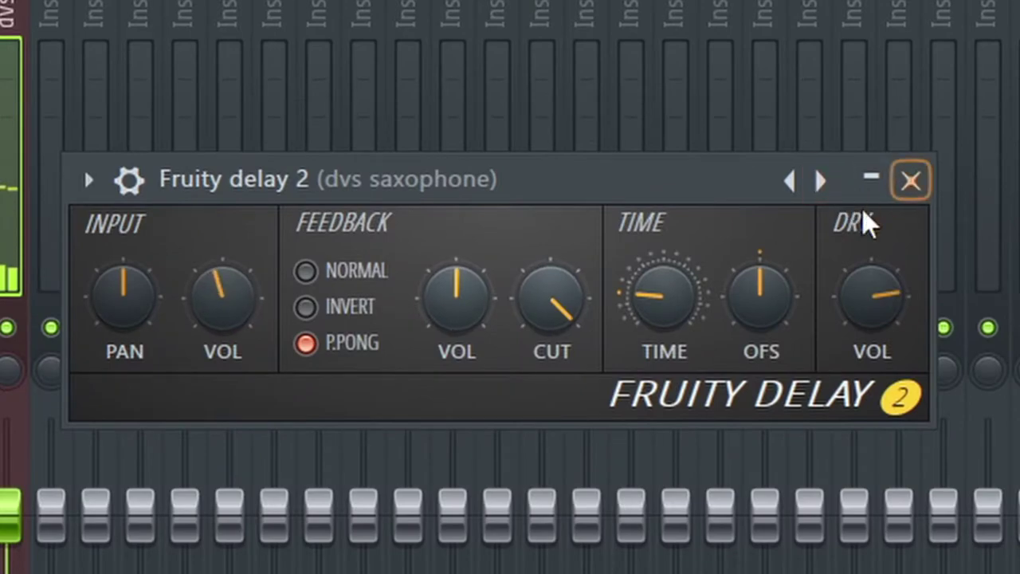
left_click_drag(751, 292, 751, 263)
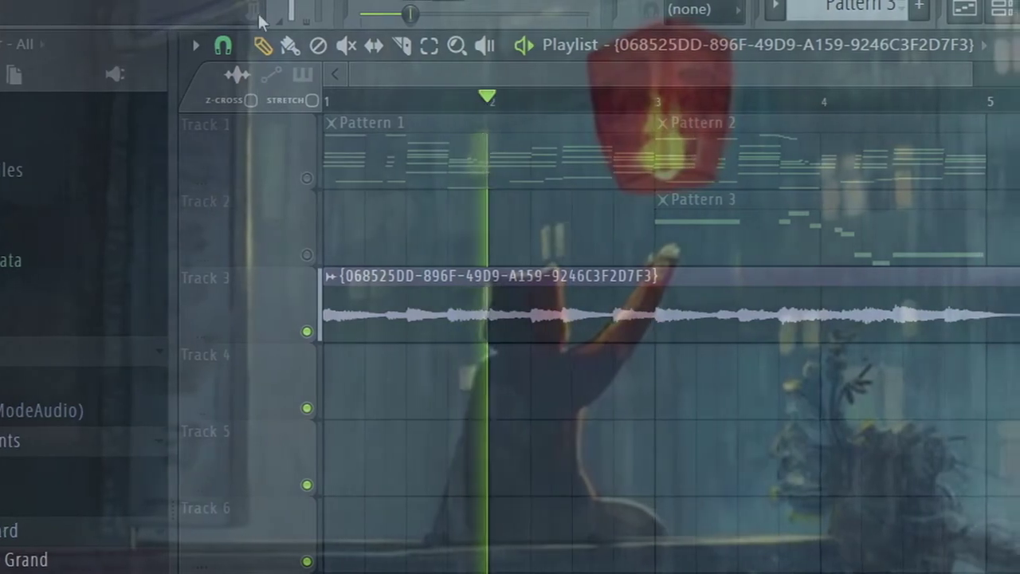
Review the pitch and time-stretching settings of the recorded audio clip's channel.
key("F6")
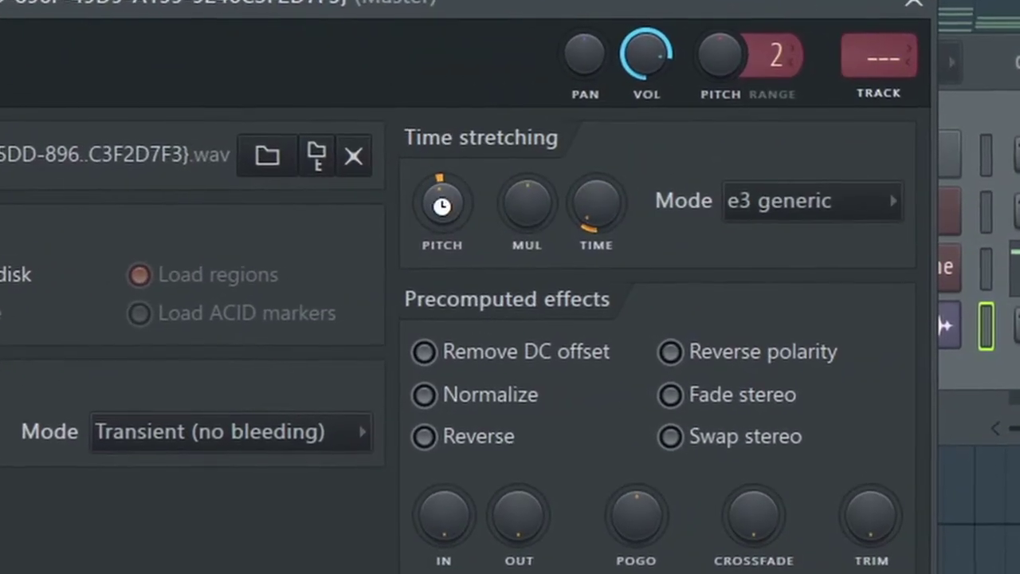
left_click(917, 3)
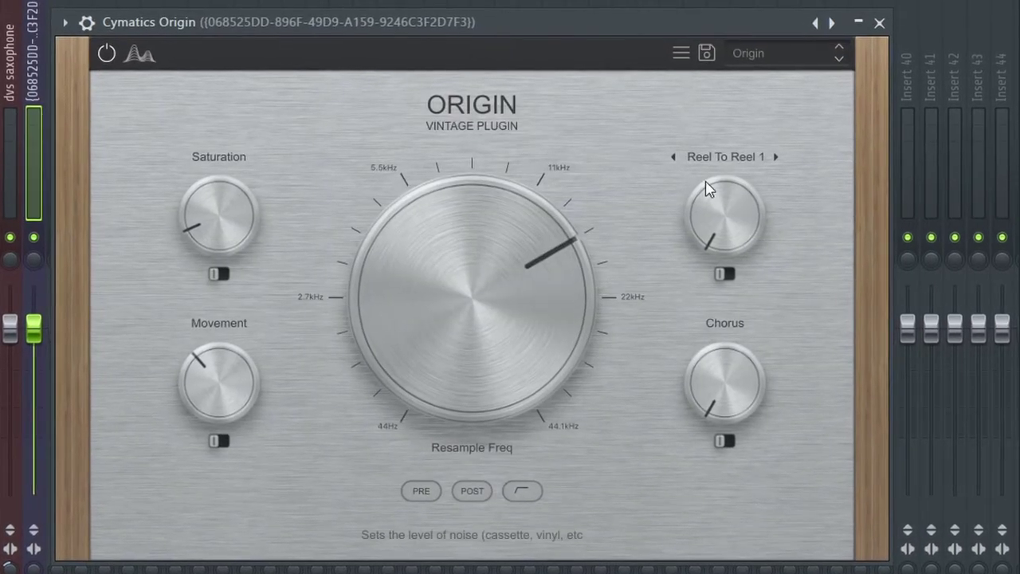
Look through Origin's noise types, try the Open Space preset, and reload the default preset.
mouse_move(700, 394)
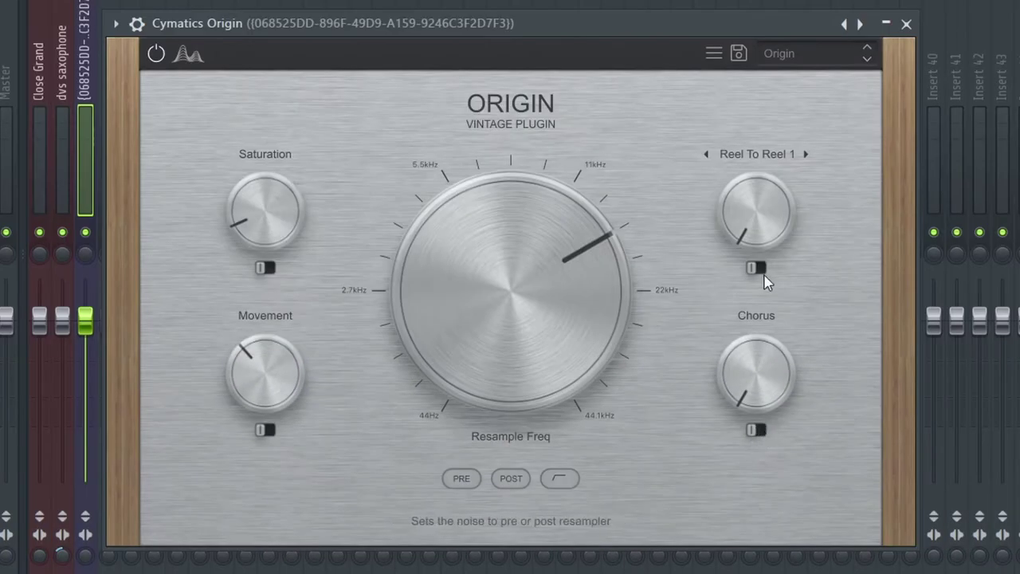
left_click(759, 155)
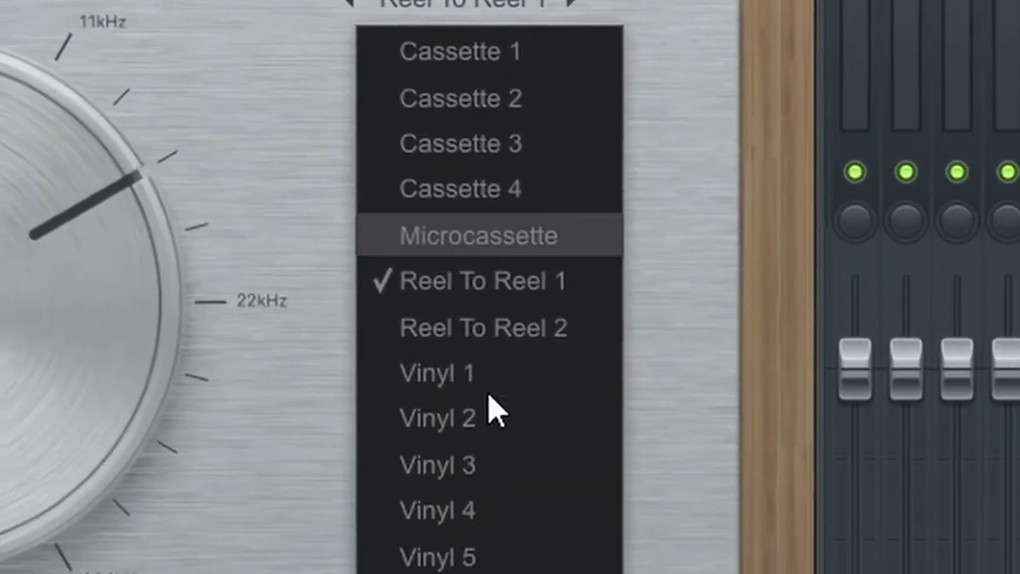
left_click(775, 338)
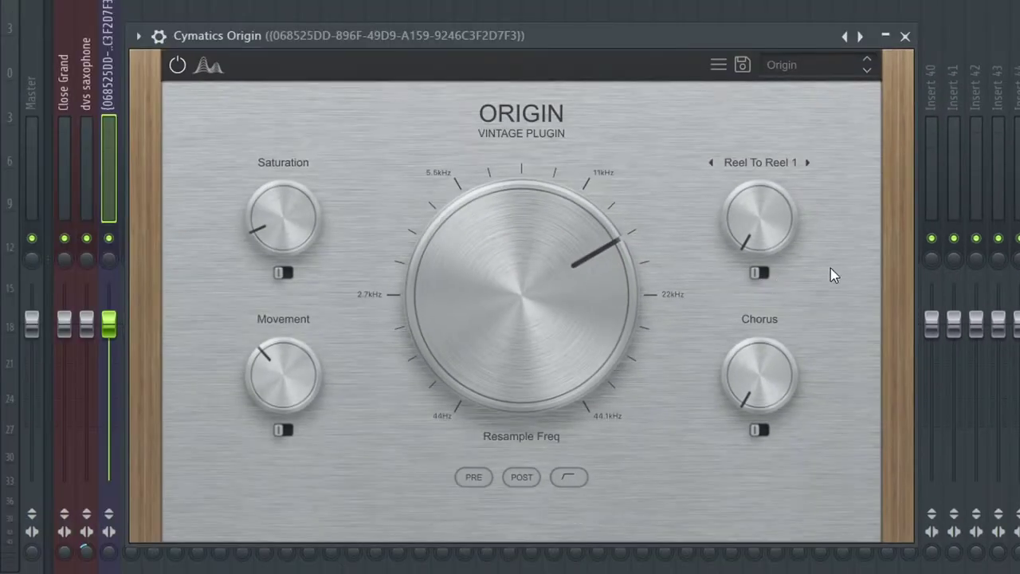
left_click(865, 59)
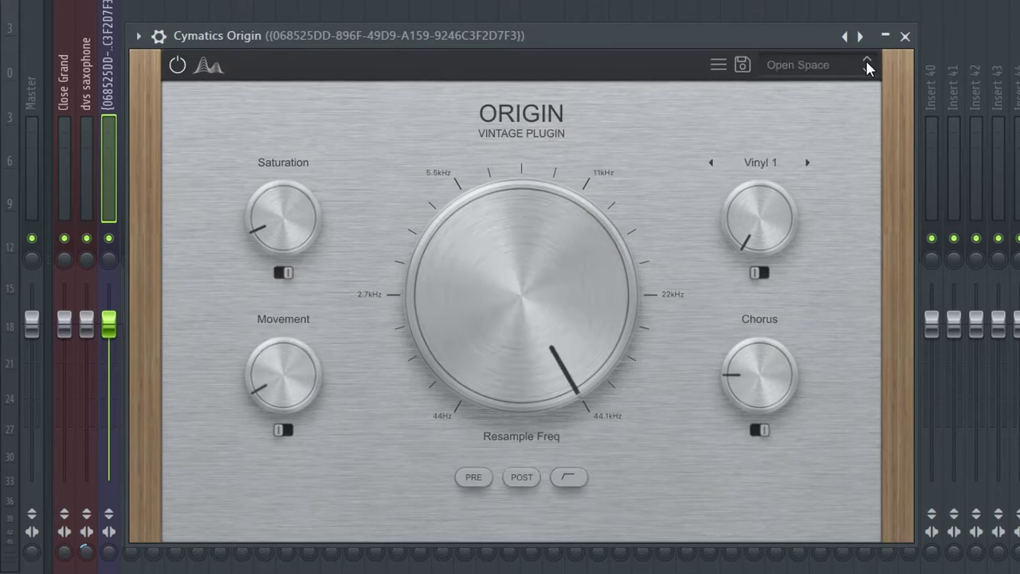
left_click(833, 61)
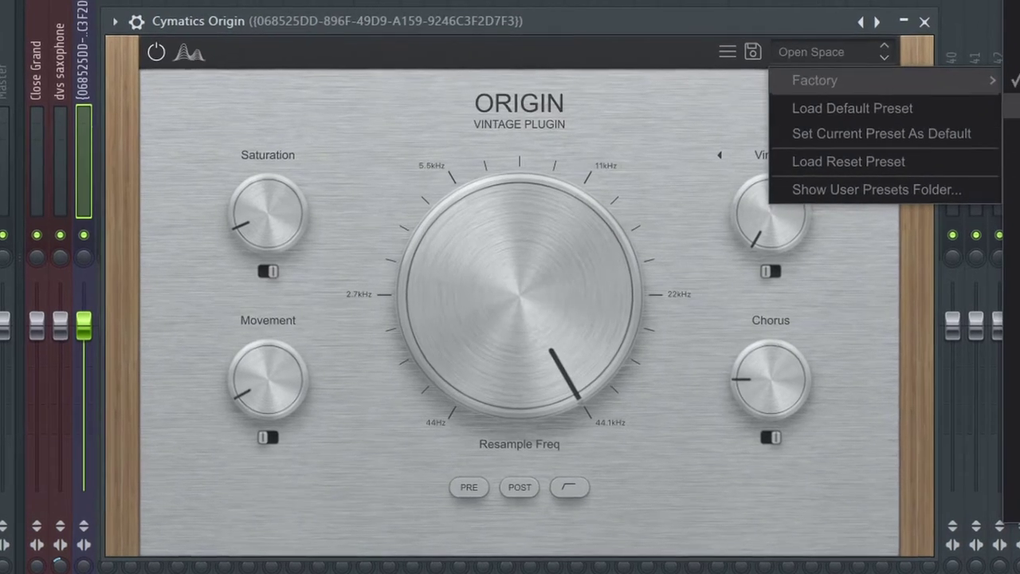
left_click(852, 107)
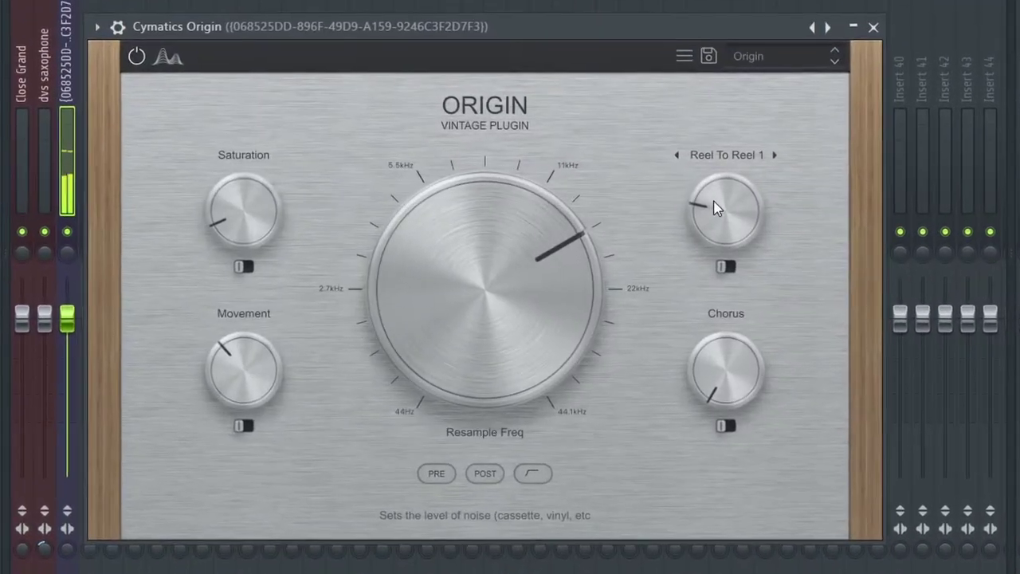
Dial in Origin on the recorded clip with low Vinyl 1 noise, light chorus, a resample frequency above 22 kHz and moderate movement.
scroll(715, 208, "down", 2)
left_click_drag(594, 27, 661, 16)
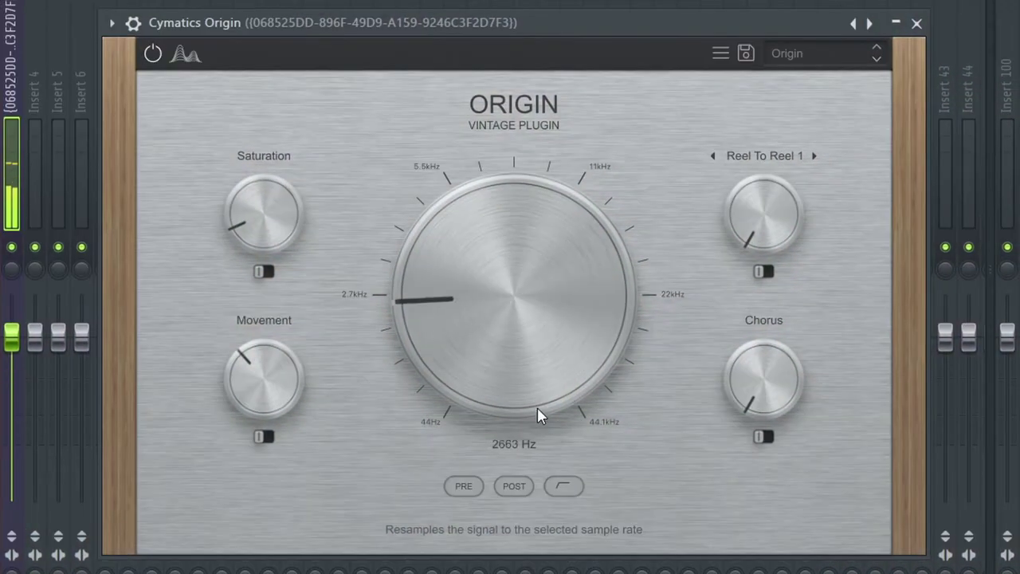
scroll(538, 407, "down", 1)
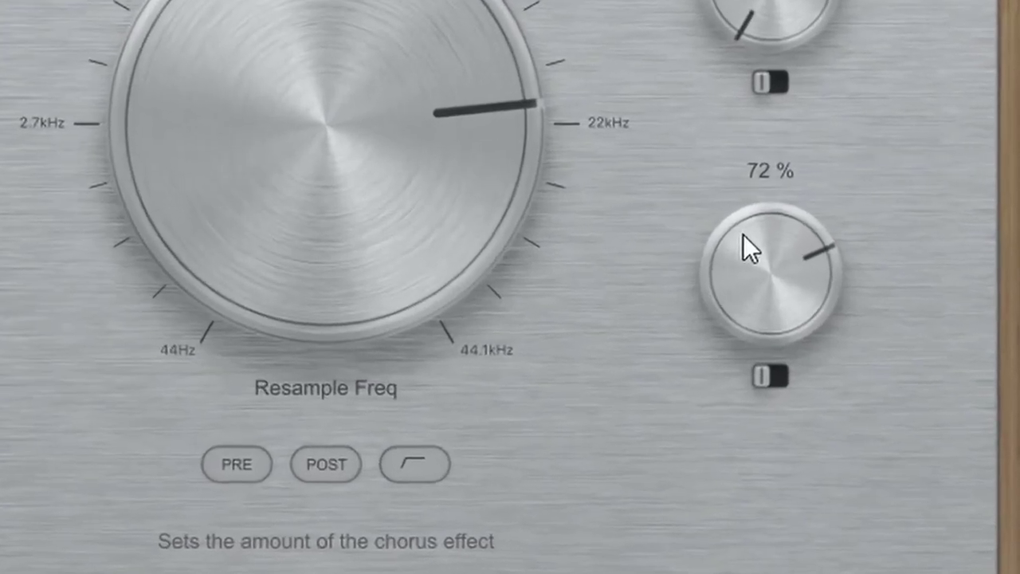
left_click_drag(753, 247, 745, 412)
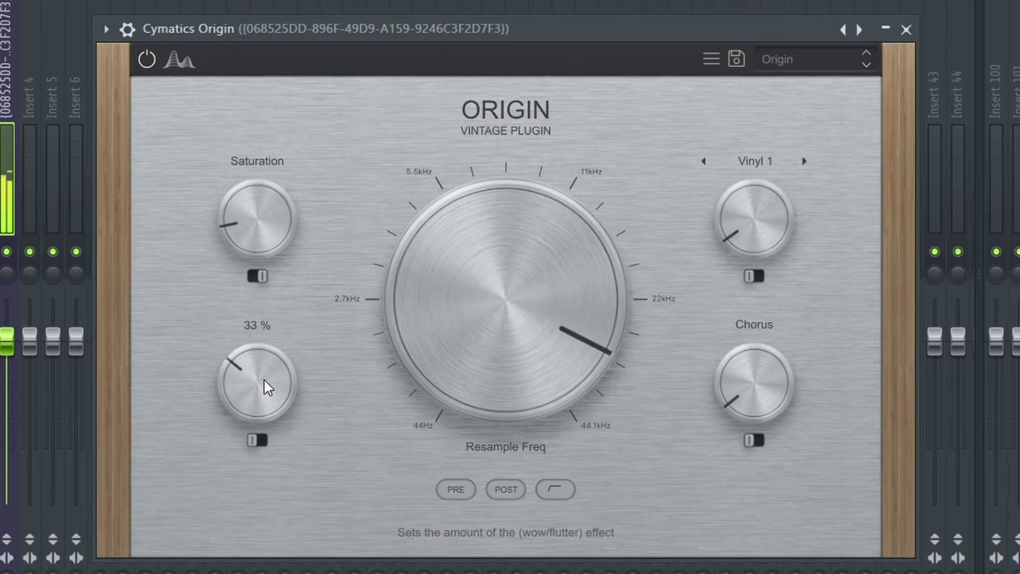
scroll(264, 380, "up", 2)
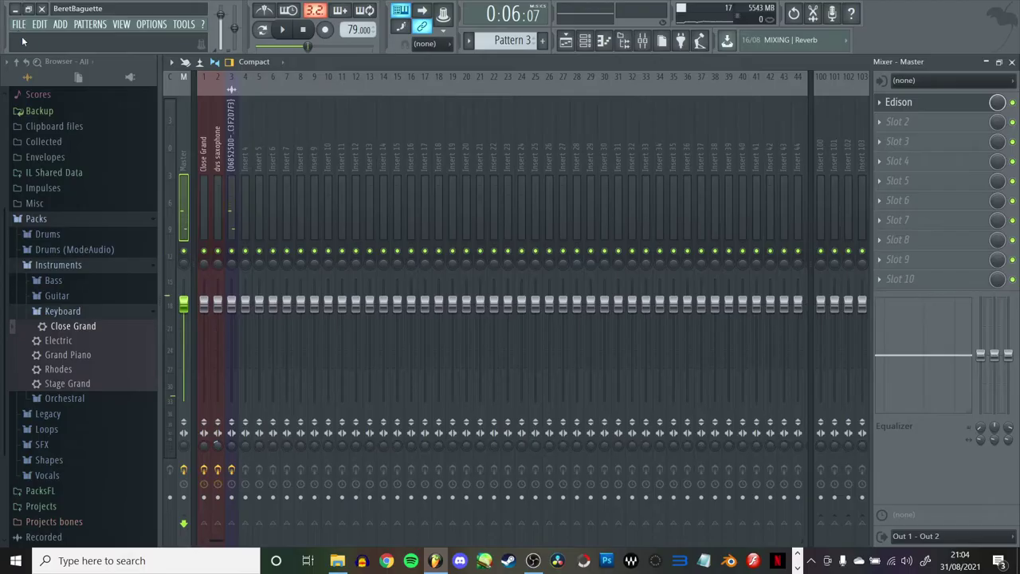
left_click(20, 25)
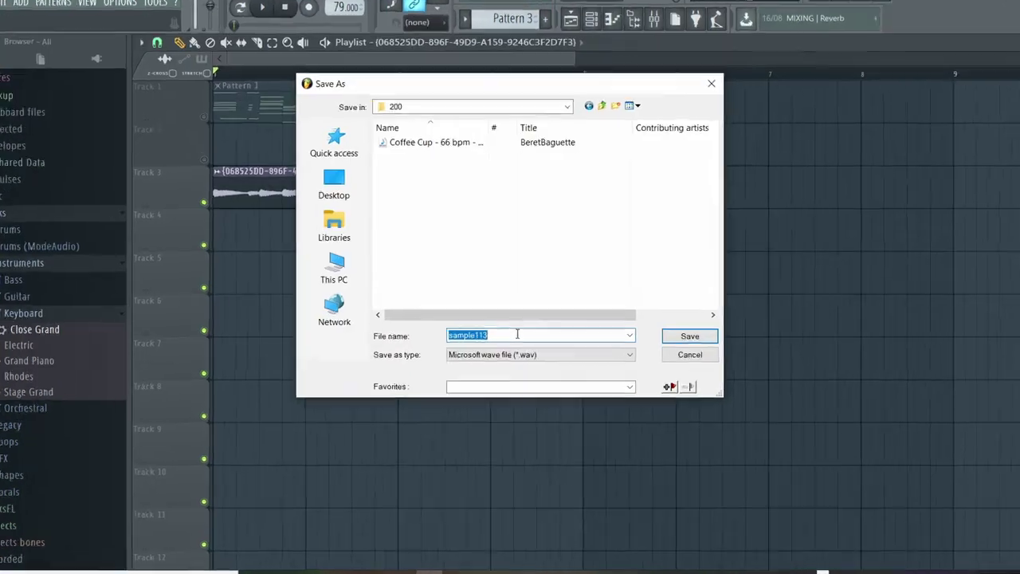
type("To The Stree")
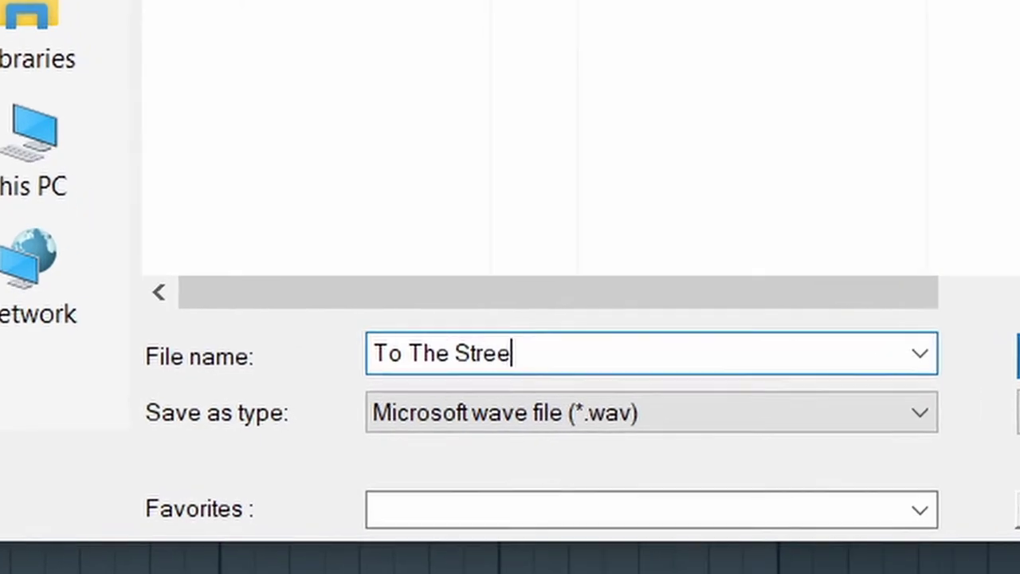
type("ts")
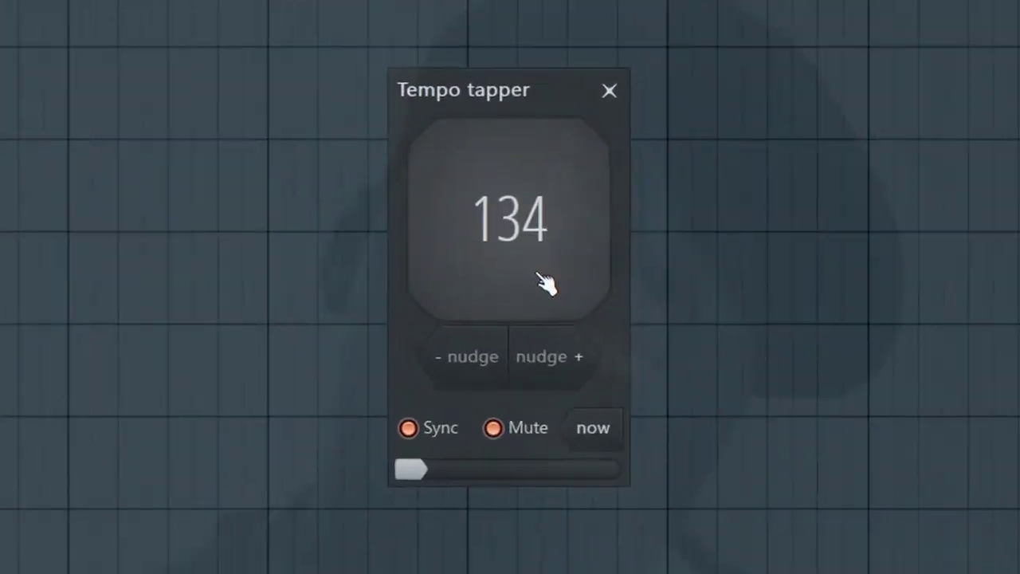
Tap out the beat in the Tempo tapper to set the project tempo to 97 BPM.
left_click(546, 283)
left_click(550, 283)
left_click(552, 285)
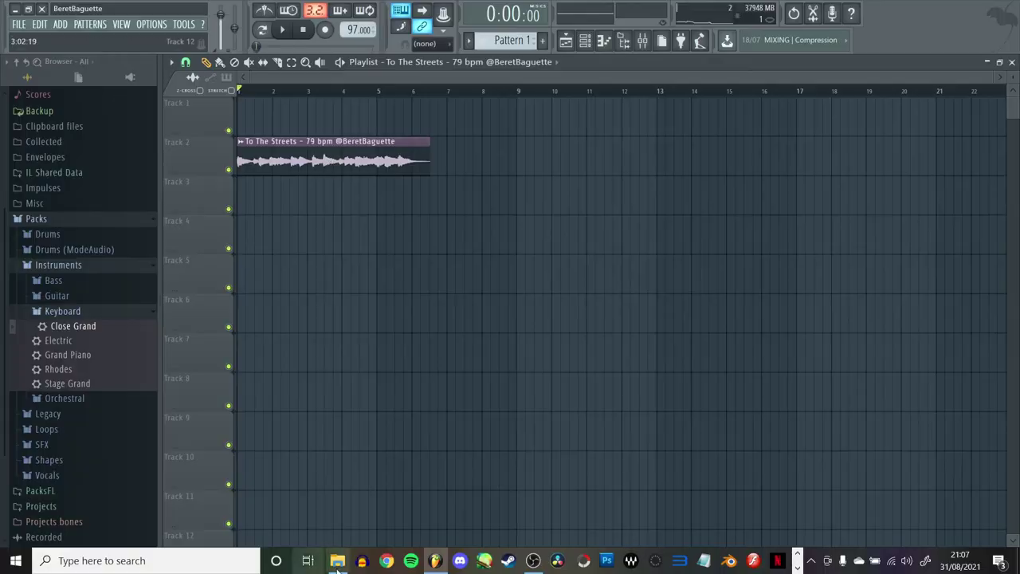
Switch to File Explorer and open the downloaded audio folder to fetch the Biggie Smalls-Machine Gun Funk (Acapella) file.
left_click(338, 561)
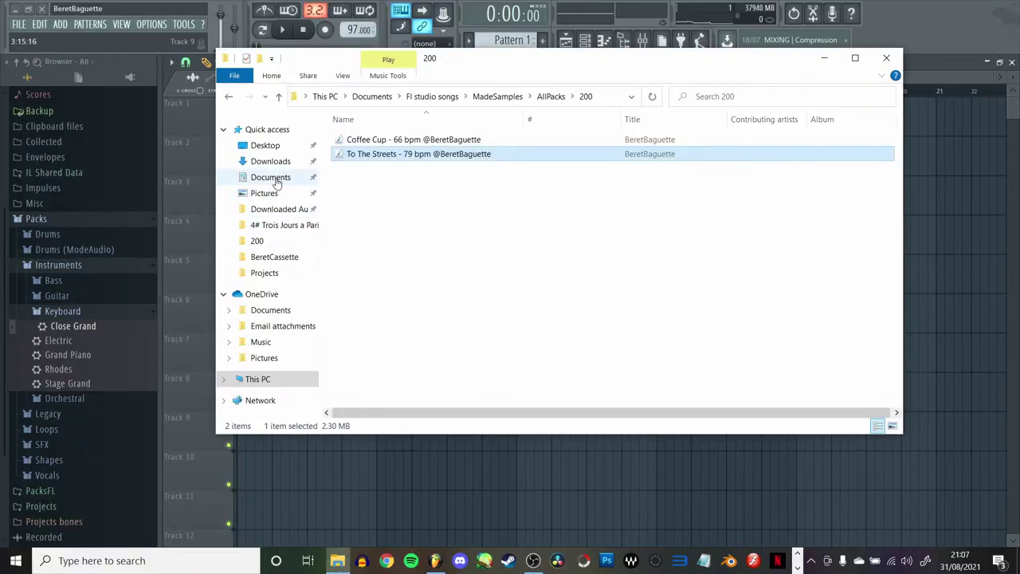
left_click(267, 162)
left_click(278, 211)
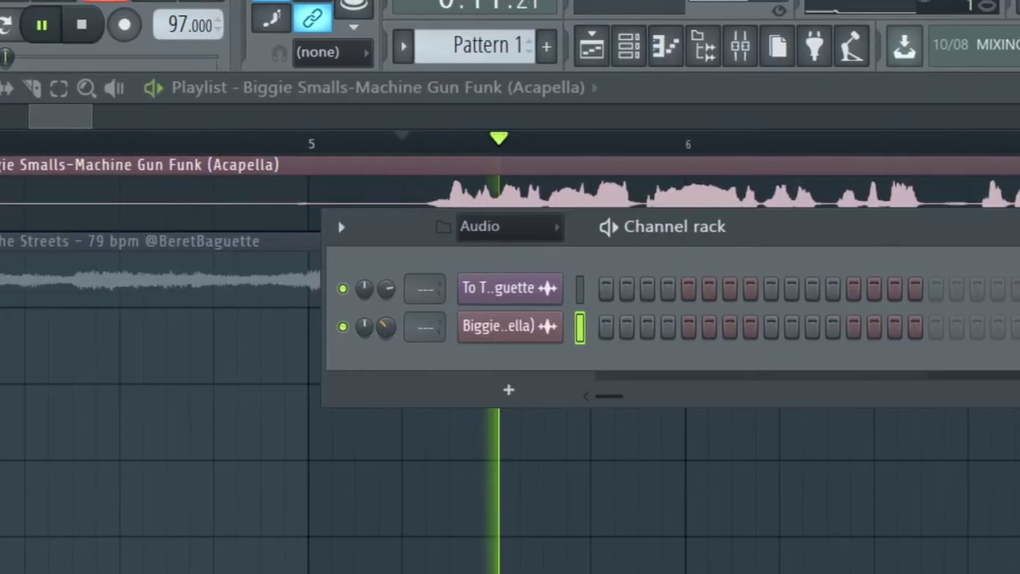
Hide the channel rack and slice the To The Streets clip on Track 2 at bar 3.
left_click(628, 47)
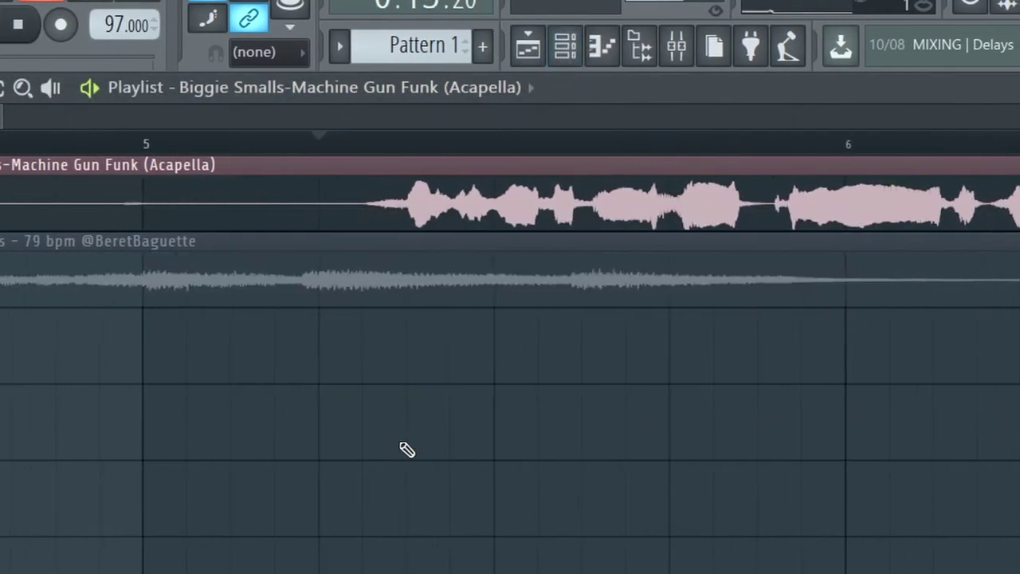
scroll(303, 406, "down", 5)
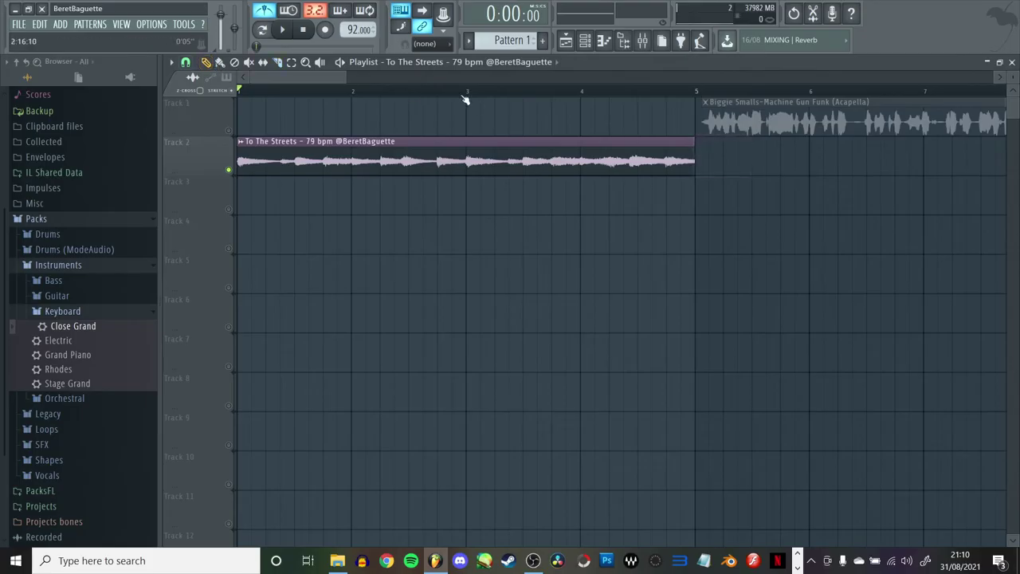
left_click(468, 94)
key("space")
key("space")
left_click_drag(468, 142, 476, 215)
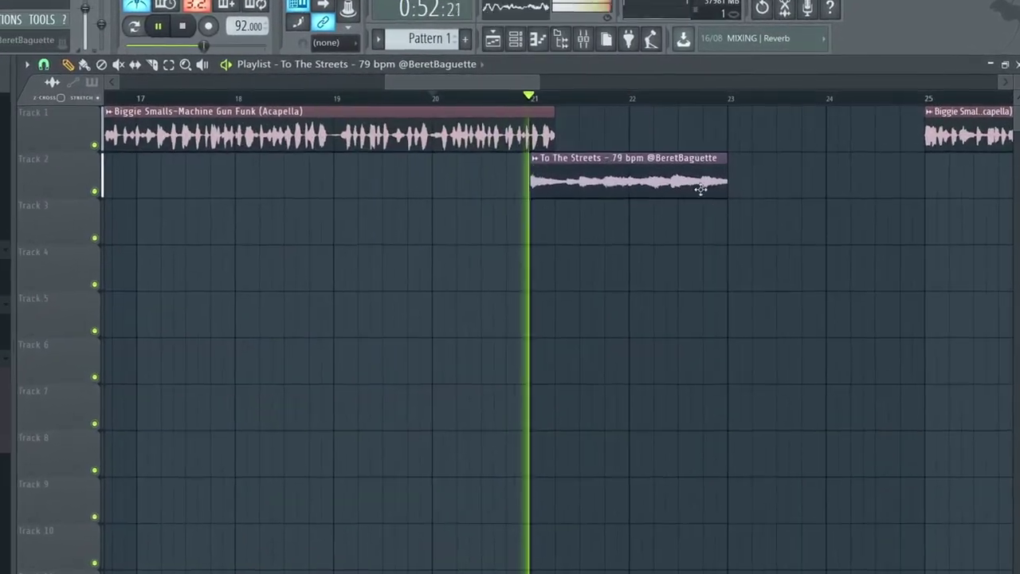
Add a second To The Streets clip at bar 23 on Track 2 to fill the gap before the next acapella section.
left_click(738, 182)
scroll(786, 285, "down", 2)
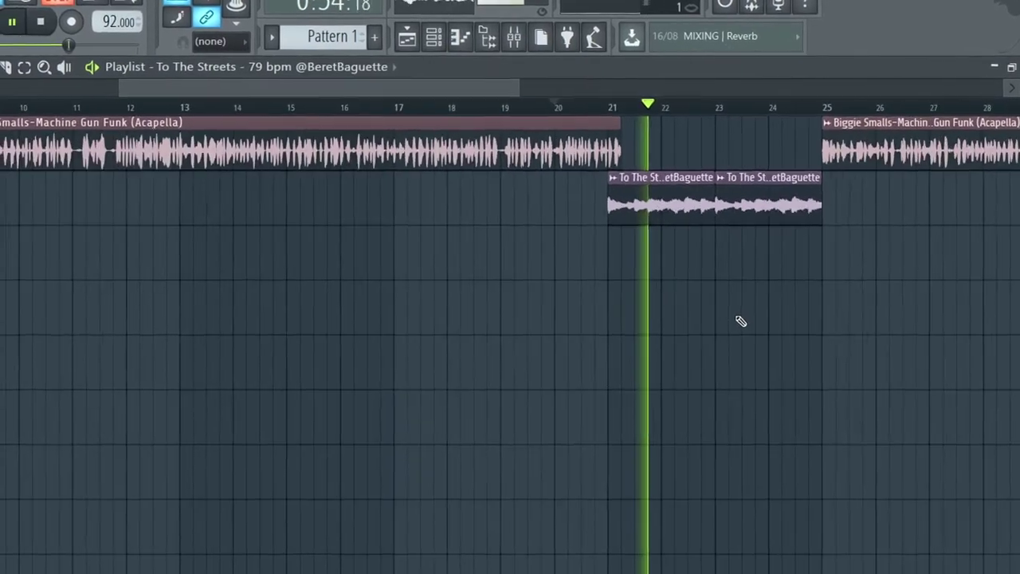
scroll(550, 287, "down", 2)
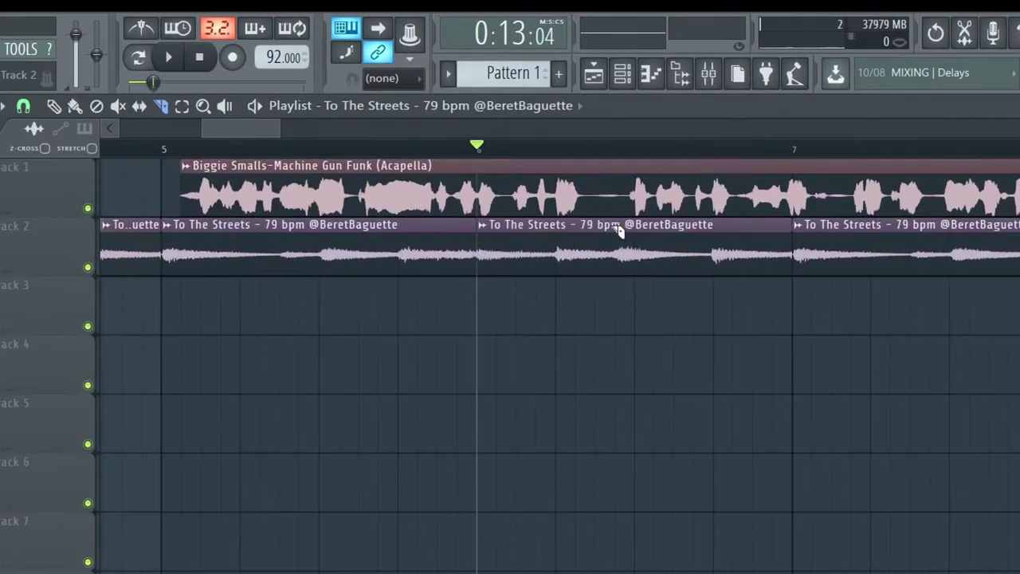
Slice the To The Streets clips on Track 2 midway through bars 6 and 12 and play back the chops.
right_click(644, 248)
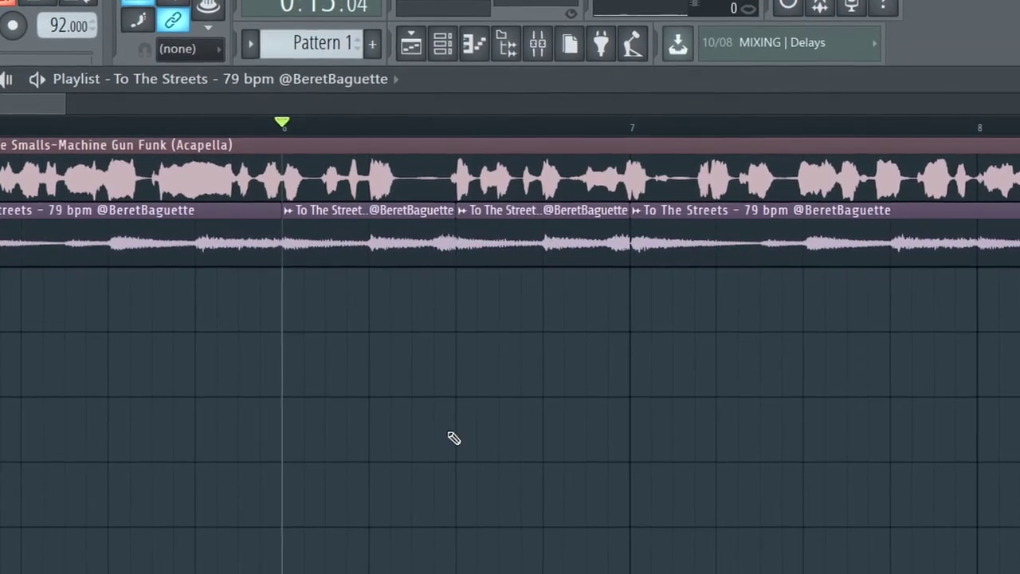
scroll(453, 438, "down", 5, "ctrl")
scroll(683, 483, "up", 4, "ctrl")
scroll(89, 559, "up", 1, "ctrl")
key("space")
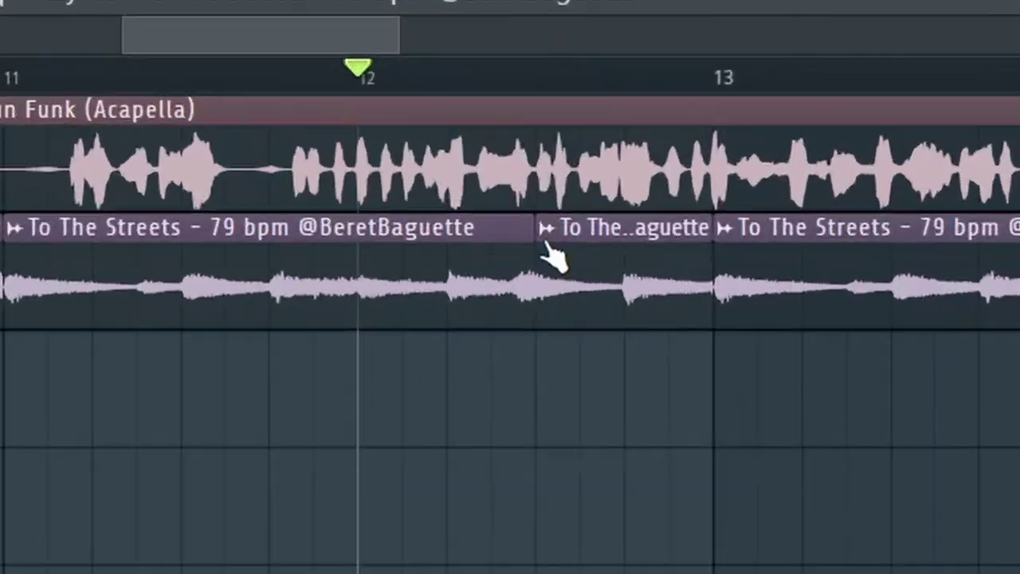
right_click(522, 150)
left_click(557, 188)
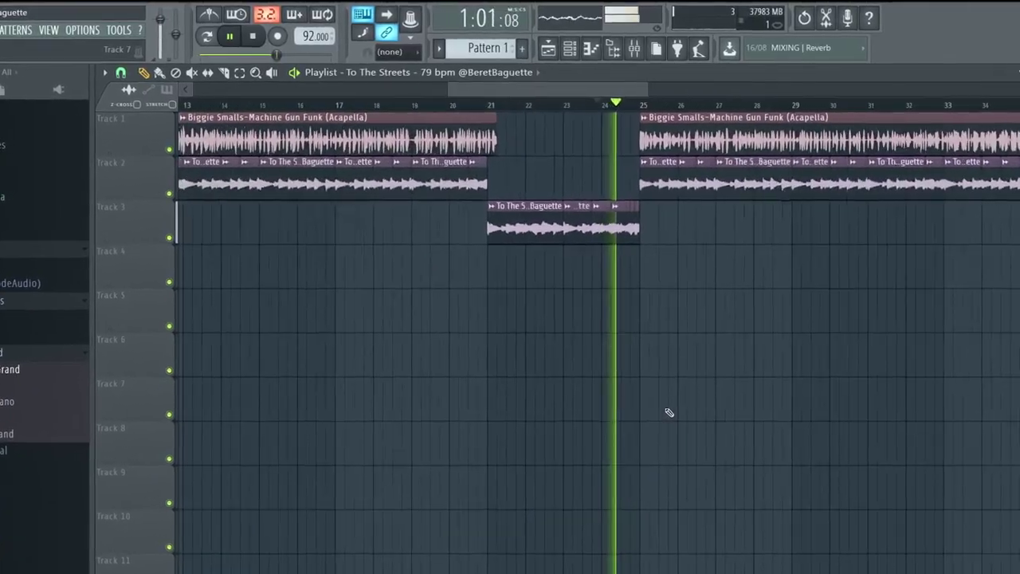
Add Fruity parametric EQ 2 to the To The Streets mixer track and boost band 5 at about 4.6 kHz.
scroll(670, 413, "up", 5)
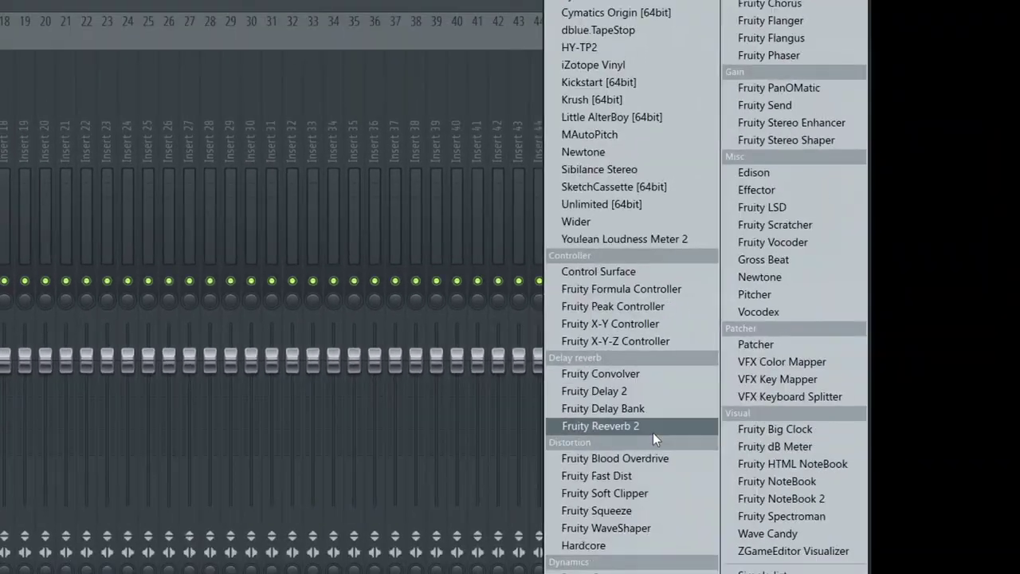
left_click(653, 429)
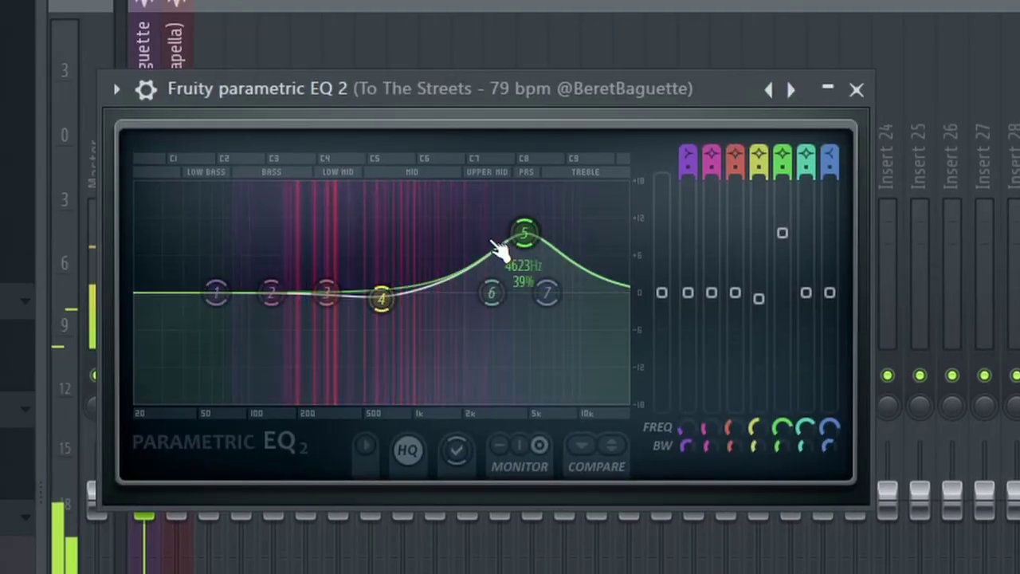
left_click_drag(524, 234, 519, 238)
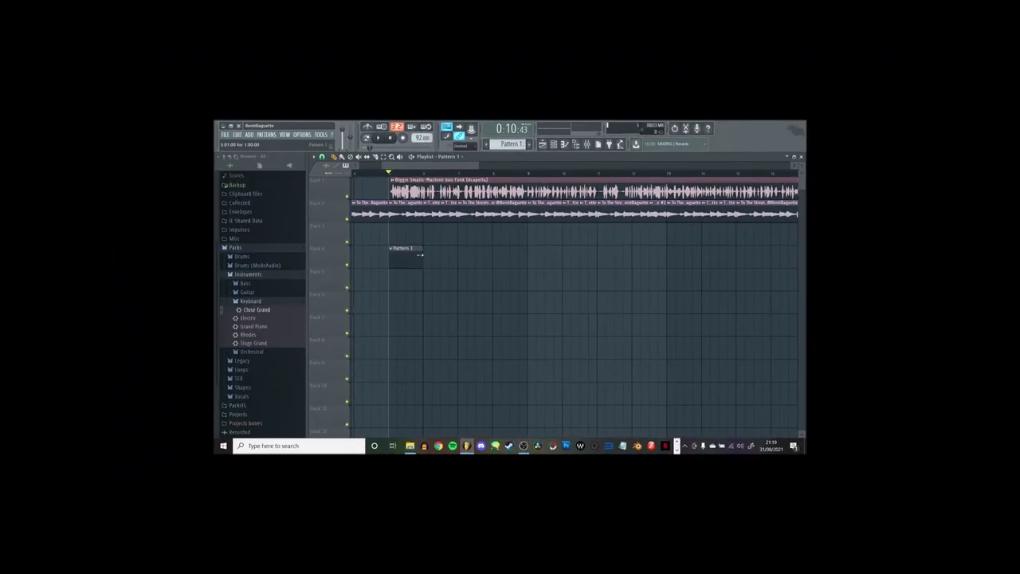
Open Pattern 1 on Track 4 in the channel rack and find the VYNIL FRONTIER DRUMBREAK PACK folder in the browser.
double_click(451, 258)
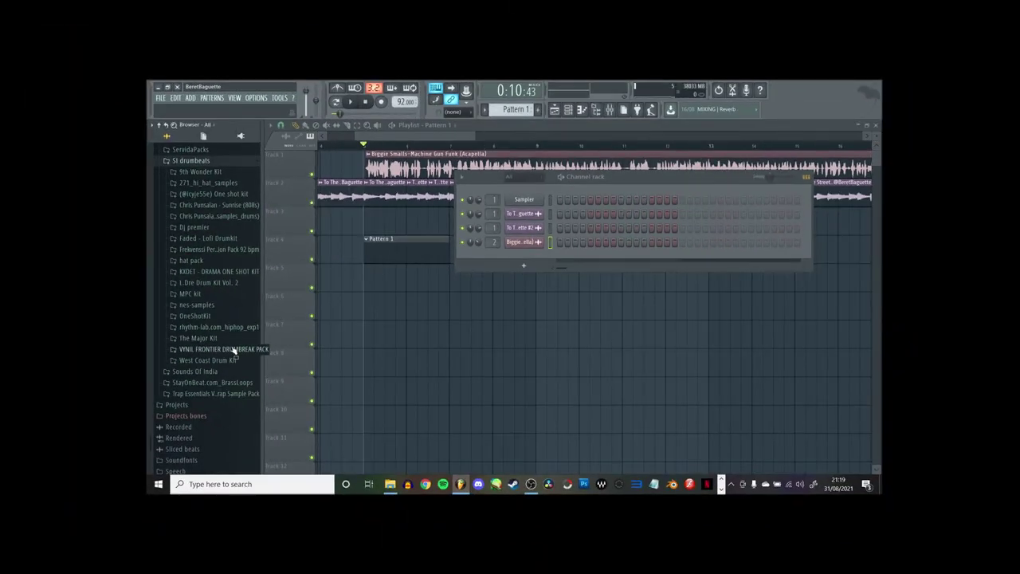
scroll(232, 358, "down", 3)
left_click_drag(232, 358, 235, 359)
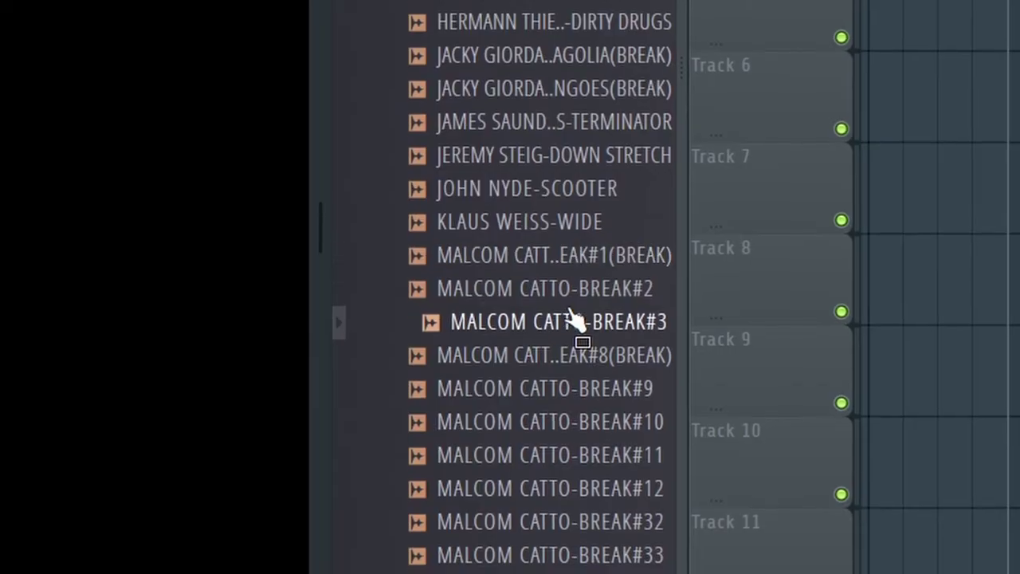
Audition the MALCOM CATTO breaks, load MALCOM CATTO-BREAK#32 into the channel rack and give the sample a fade-out.
scroll(577, 343, "down", 3)
left_click(569, 314)
scroll(569, 308, "up", 2)
scroll(578, 319, "down", 2)
scroll(586, 303, "down", 1)
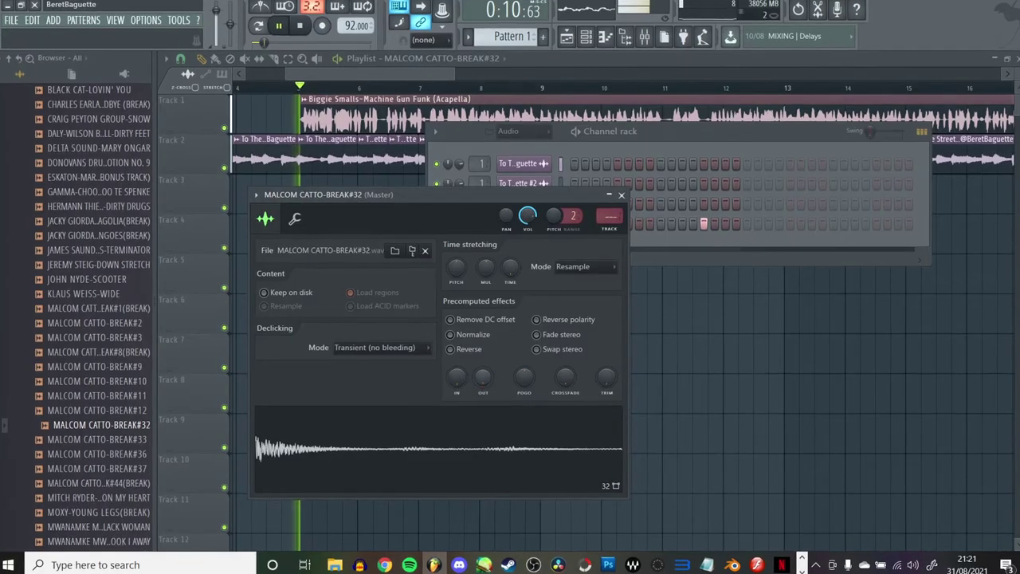
left_click_drag(488, 377, 488, 394)
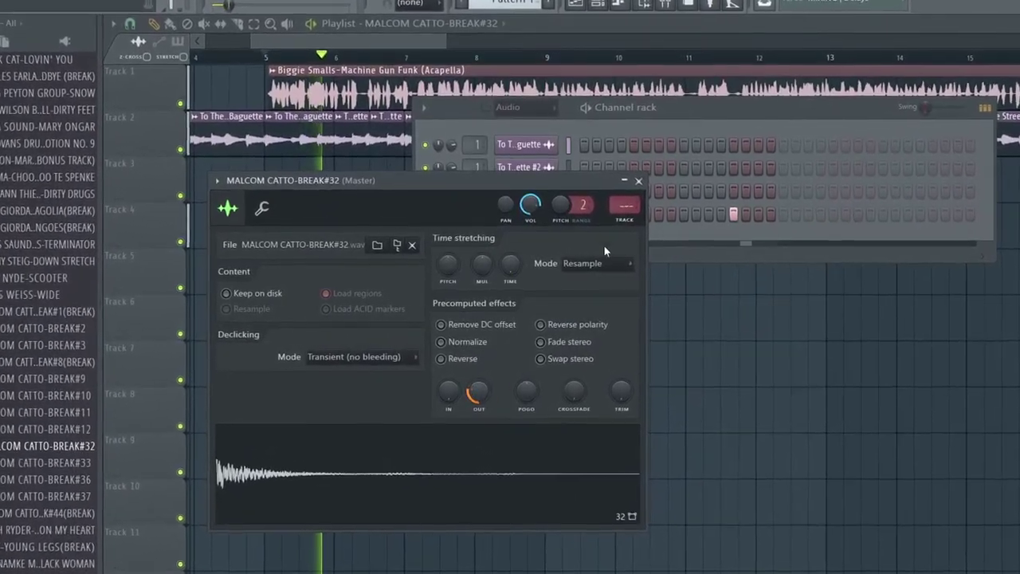
Place the GAMMA-CHO..TE SPENKE break on Track 5 at bar 5 and open its channel settings.
left_click_drag(52, 430, 299, 267)
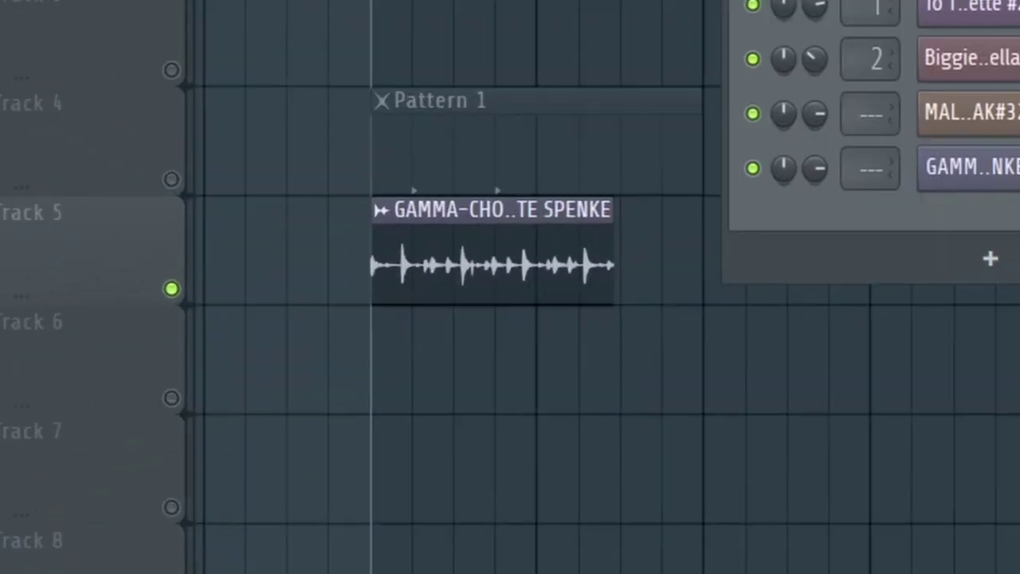
left_click(1004, 172)
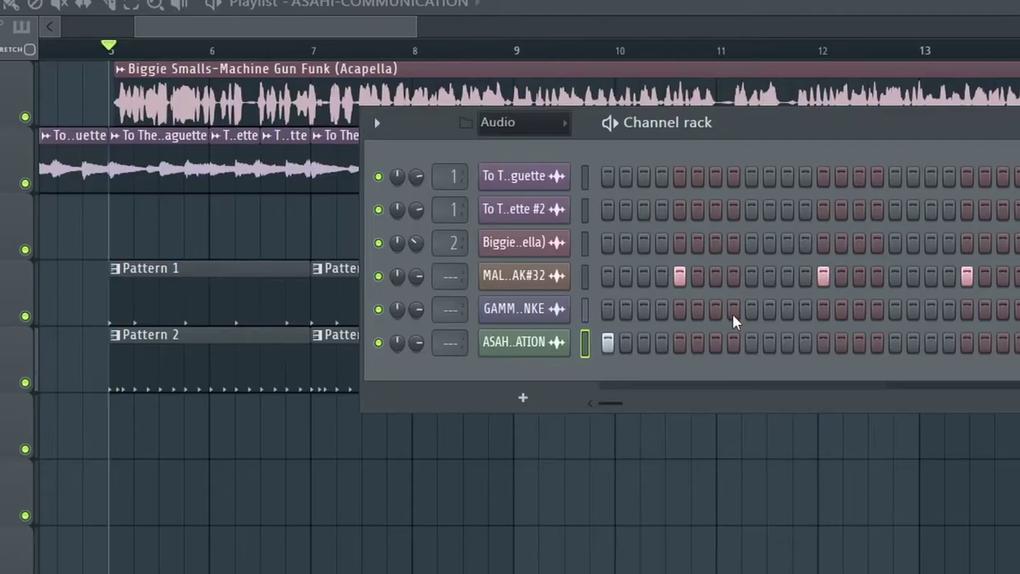
Add an ASAHI-COMMUNICATION hit on step 11 and lower the velocity of the ghost hit just before it.
left_click(786, 342)
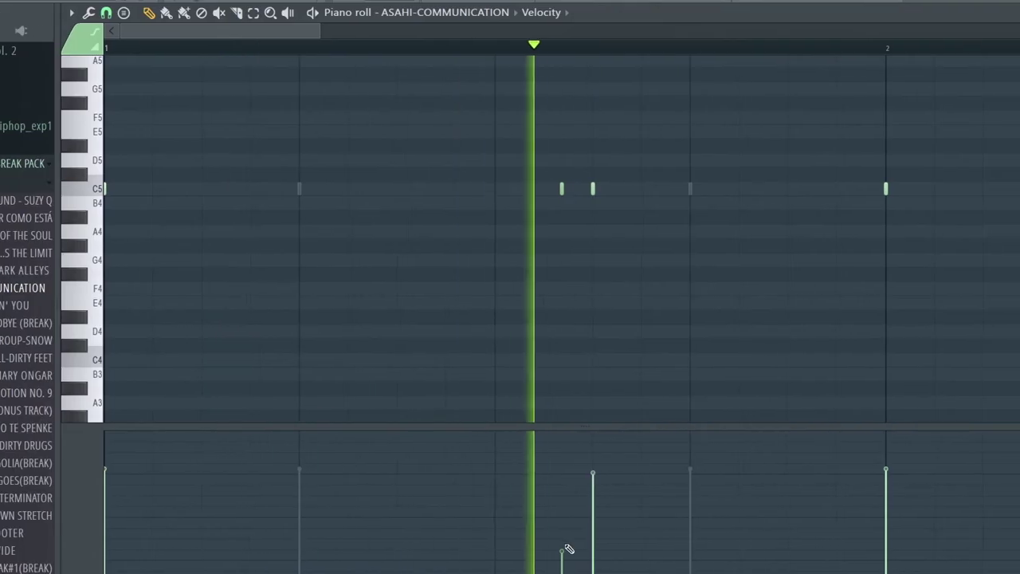
scroll(505, 334, "down", 1)
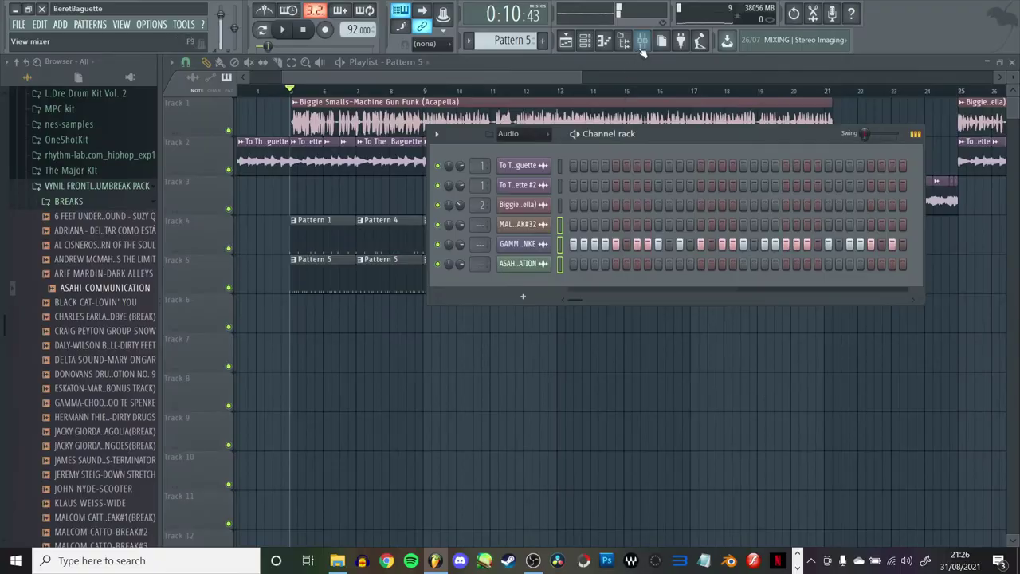
Add Fruity parametric EQ 2 to the ASAHI-COMMUNICATION mixer track and boost the low bass slightly with band 2.
left_click(642, 46)
right_click(195, 48)
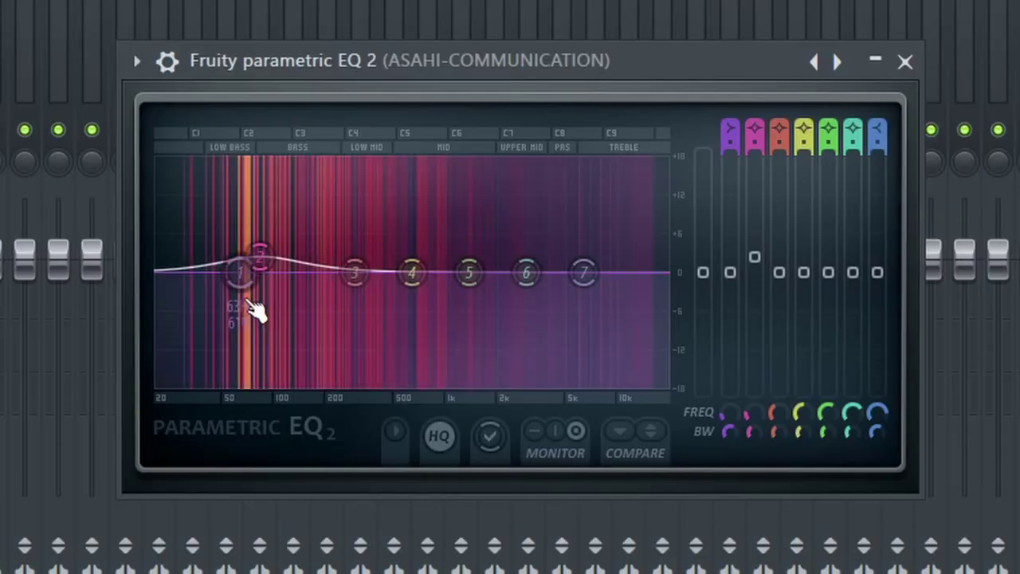
mouse_move(376, 299)
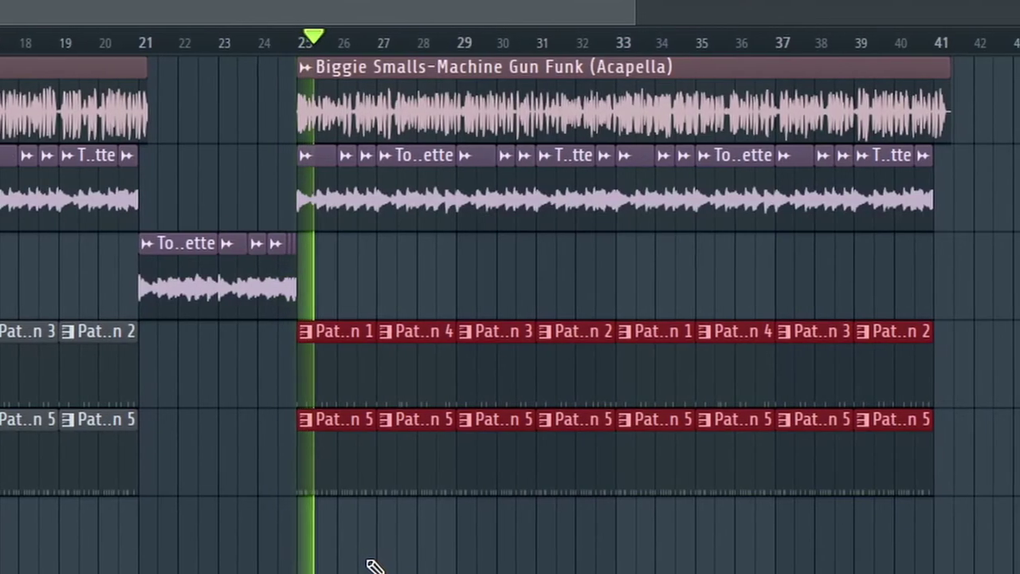
Show the channel rack for the empty Pattern 6 and load Bass - Jimmy from the OneShotKit basses.
scroll(510, 319, "down", 3)
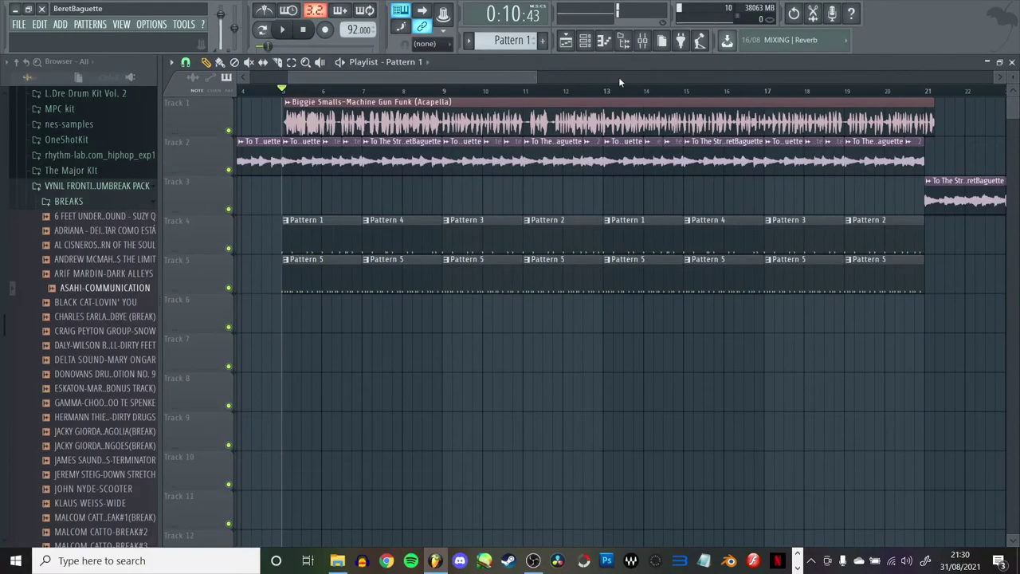
left_click(585, 40)
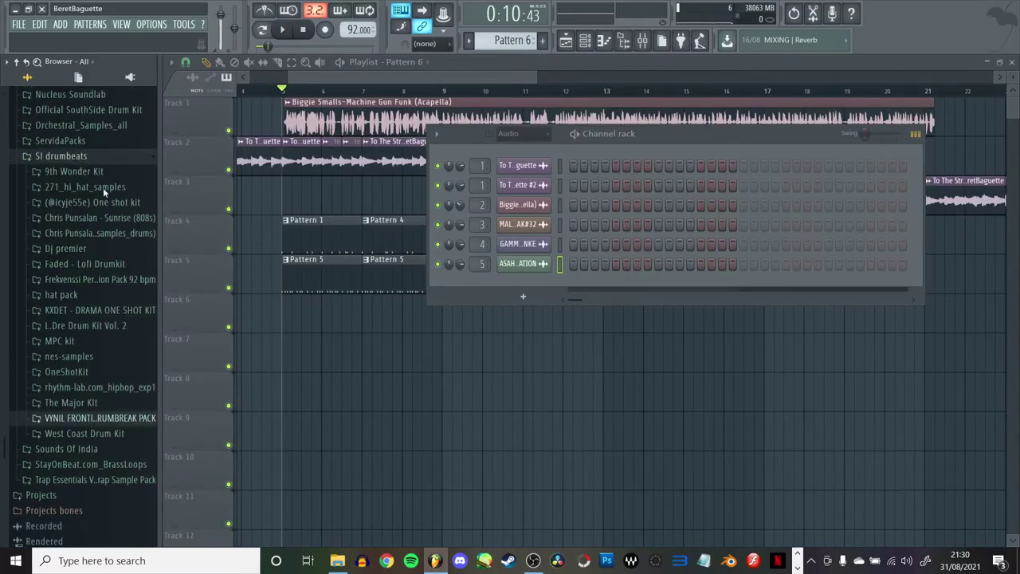
scroll(88, 168, "up", 3)
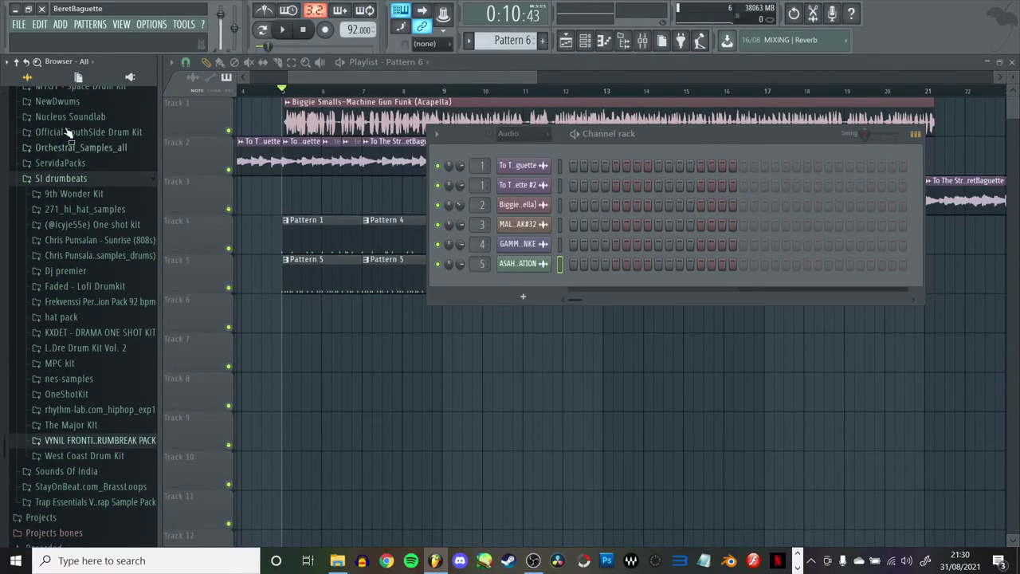
left_click(19, 24)
left_click(34, 78)
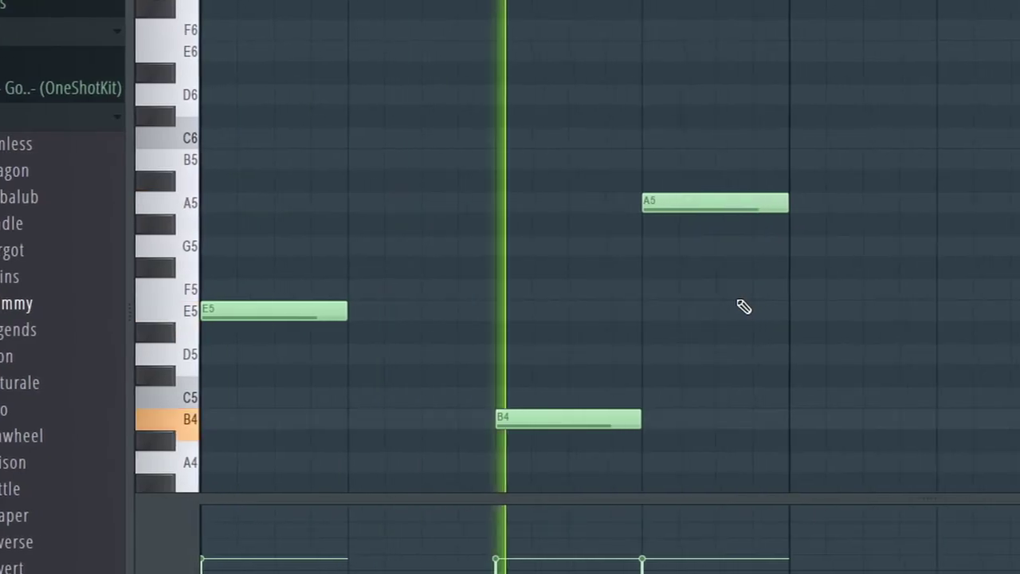
Write the Bass - Jimmy line with E5, B4 and A5 notes and repeat Pattern 6 along Track 6.
key("space")
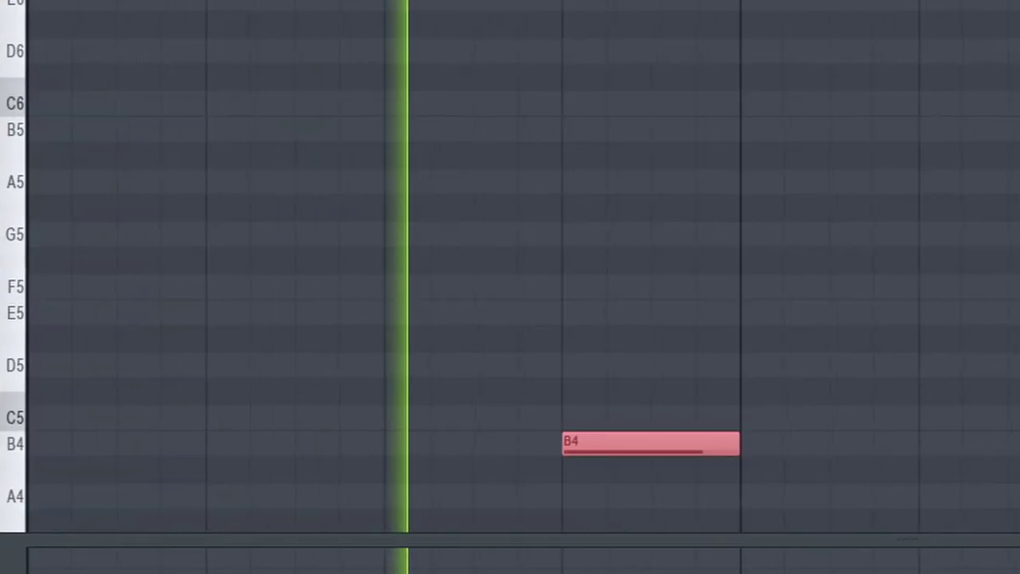
scroll(410, 107, "down", 2)
scroll(513, 78, "down", 5)
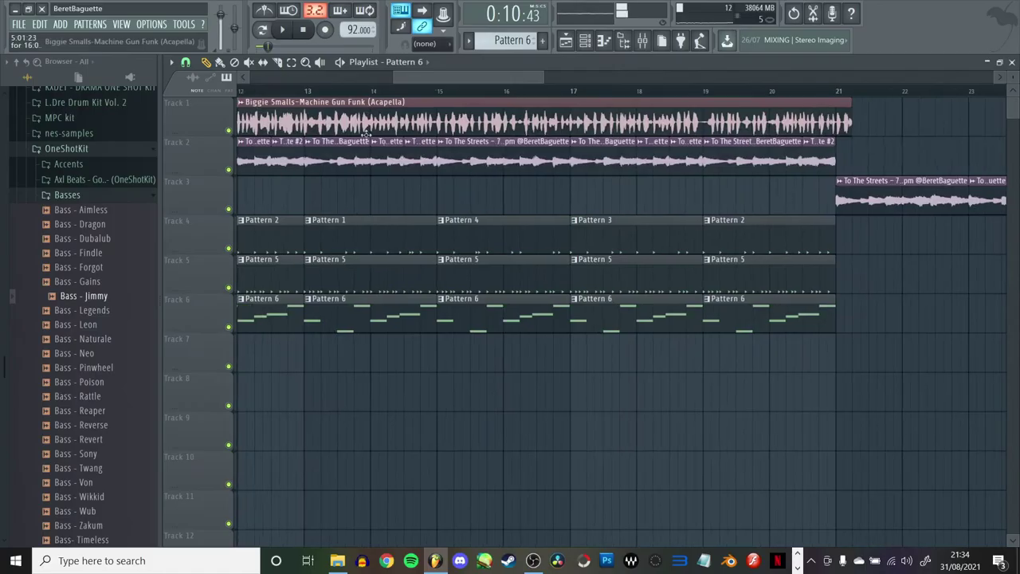
Place the new audio clip on Track 7 at bar 13 and cut off its tail at bar 17.
left_click(310, 90)
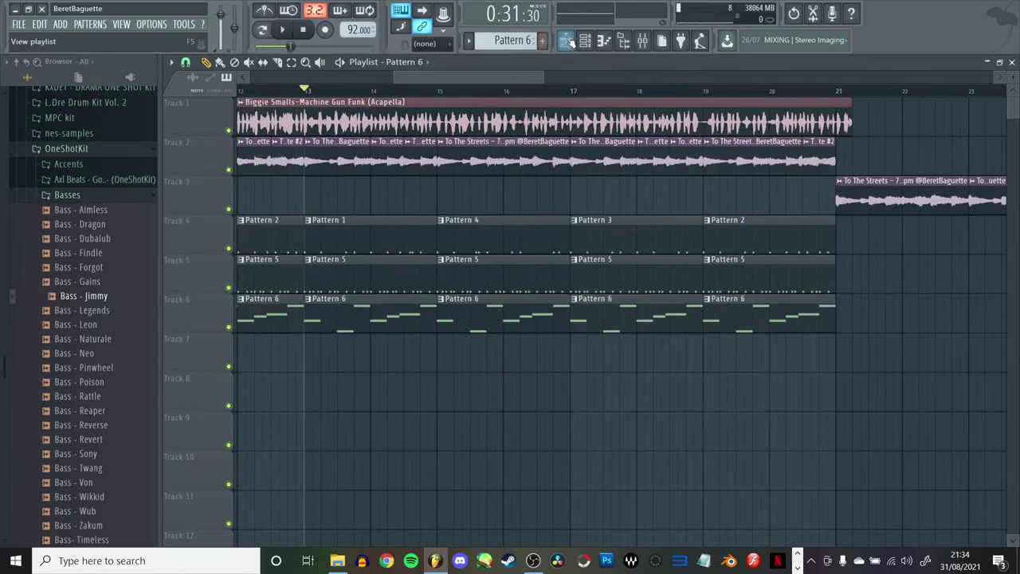
left_click(605, 40)
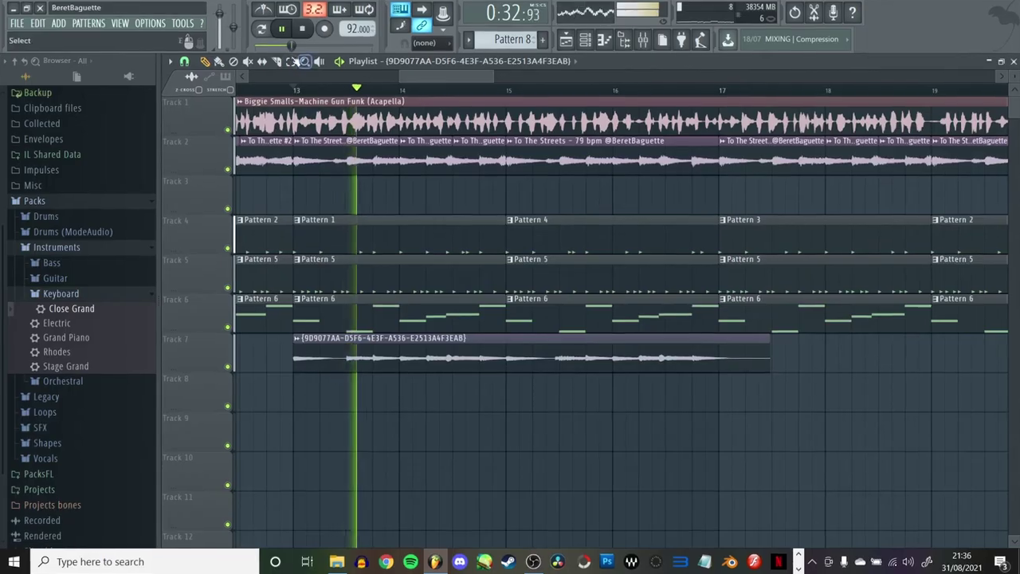
left_click_drag(727, 352, 745, 363)
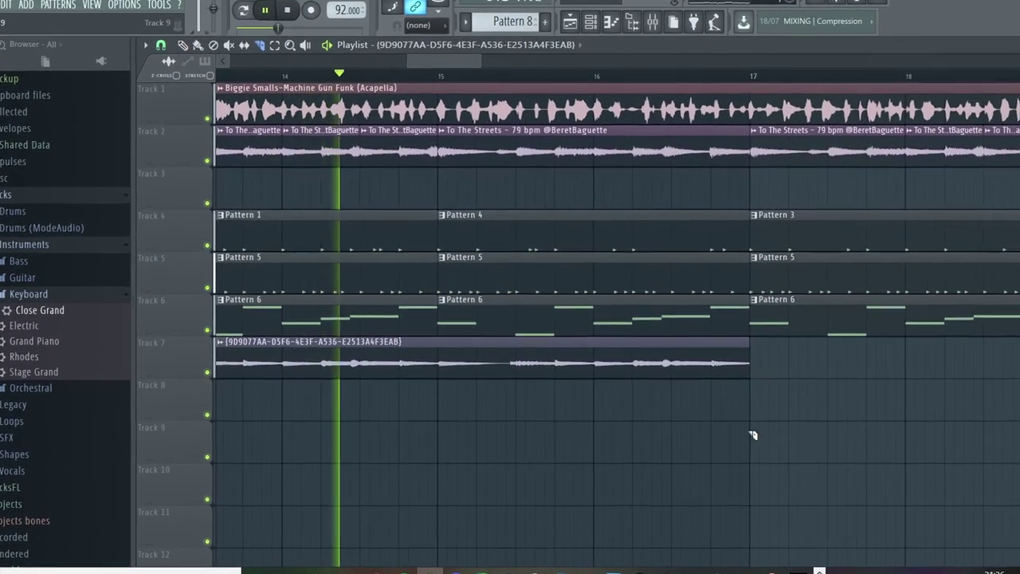
Set up sidechain compression on the Bass - Jimmy mixer track using Fruity Limiter in COMP mode with sidechain input 1.
scroll(726, 416, "down", 5)
left_click(884, 375)
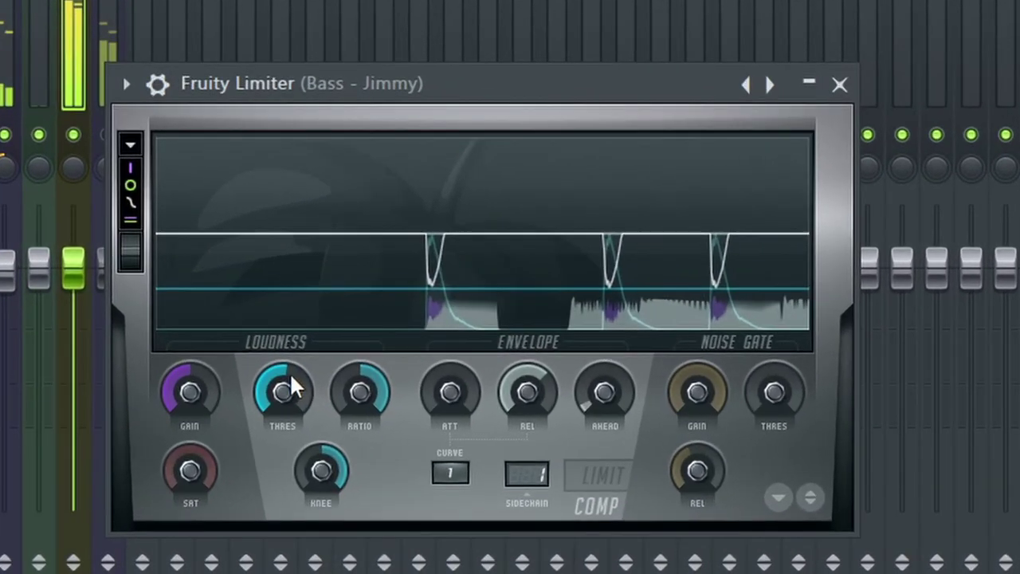
left_click(729, 125)
left_click(839, 83)
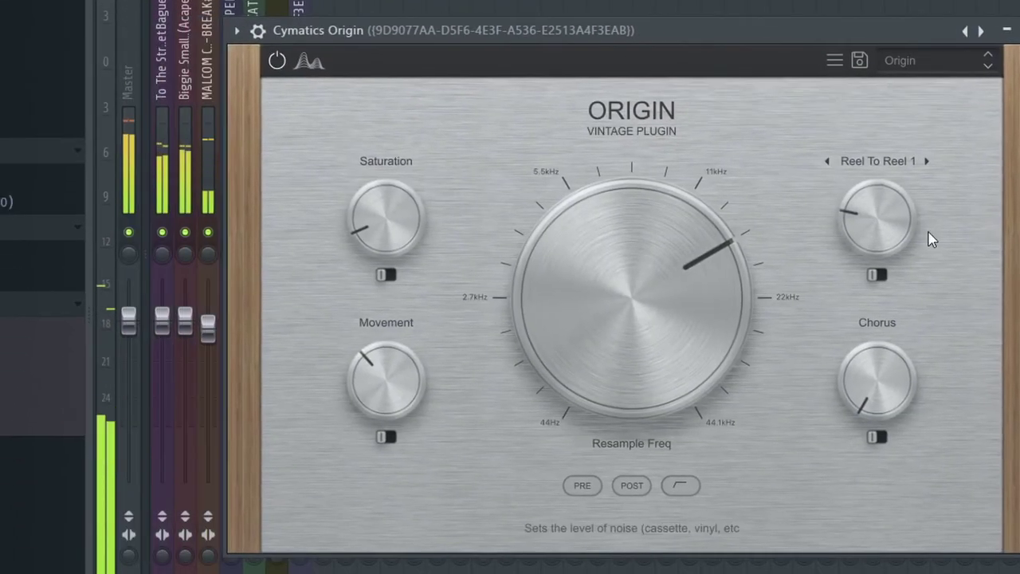
Adjust the Resample Freq in Cymatics Origin on the mixer track of the Track 7 audio clip.
left_click_drag(702, 241, 730, 287)
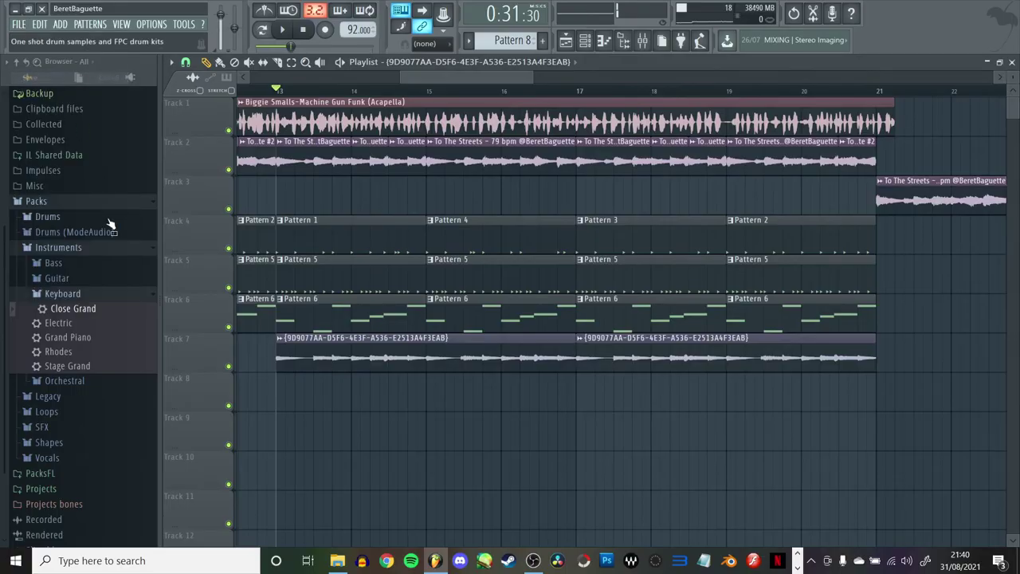
Load the GM Cabasa sample from the browser and add Fruity parametric EQ 2 to its mixer track.
left_click(36, 201)
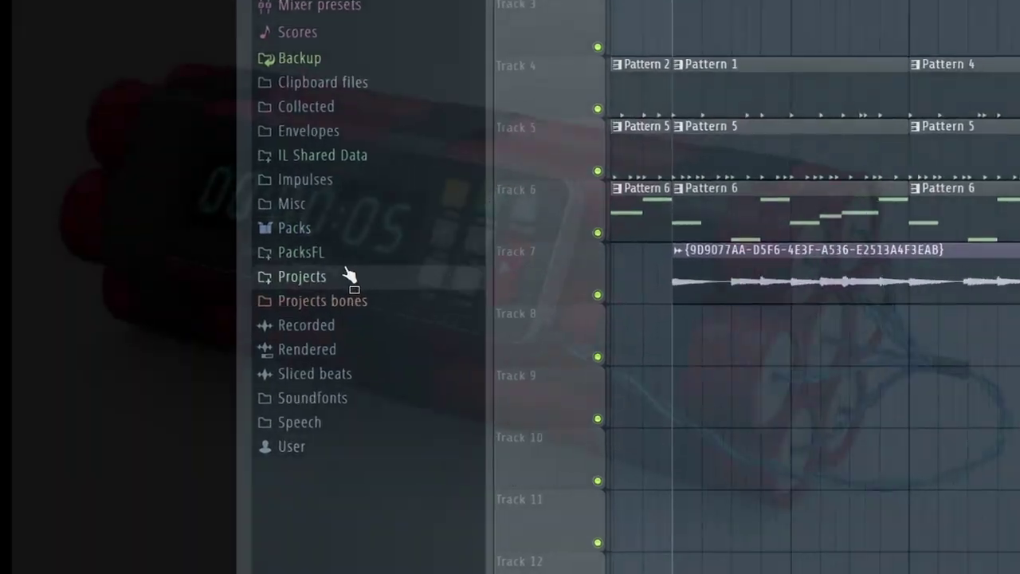
left_click(48, 354)
left_click(470, 219)
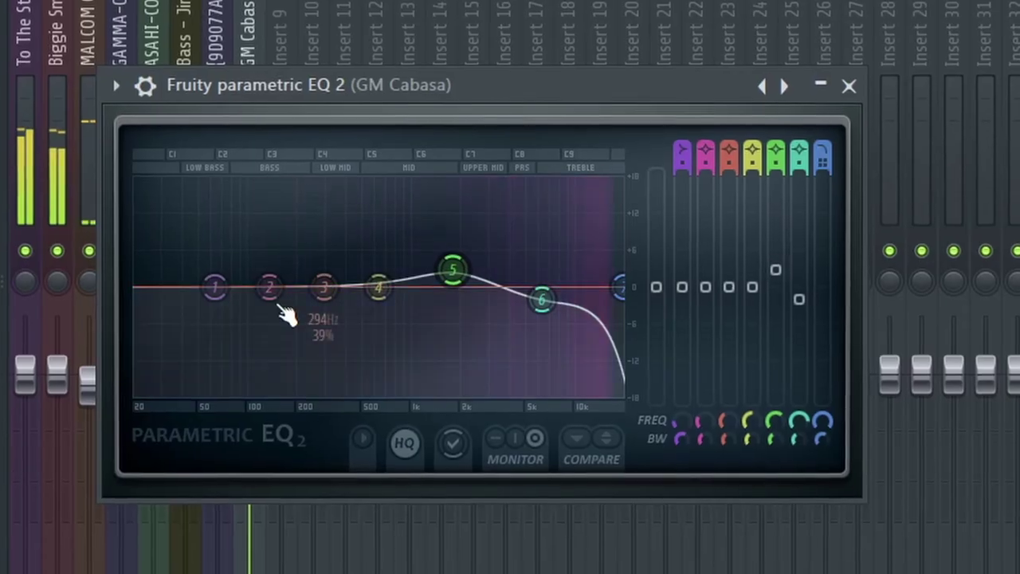
Cut the low end of GM Cabasa by making EQ band 1 a high-pass filter at about 83 Hz.
left_click_drag(214, 287, 227, 342)
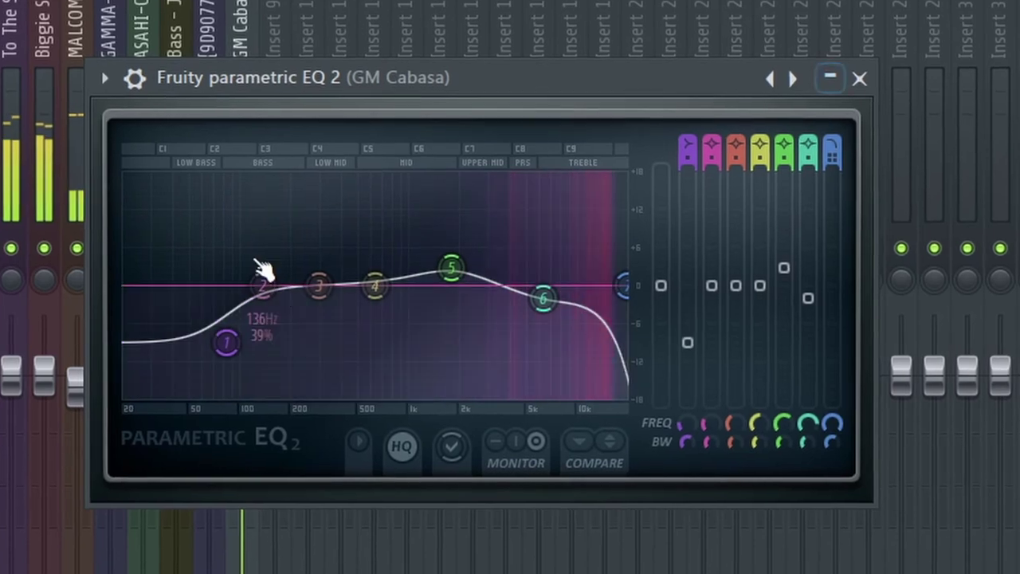
scroll(682, 156, "down", 1)
scroll(693, 145, "down", 2)
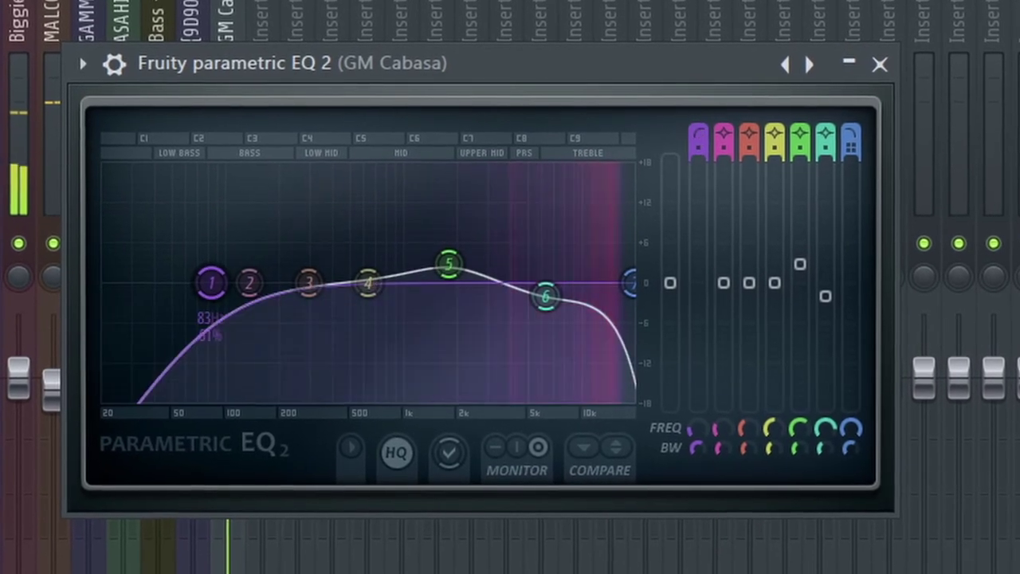